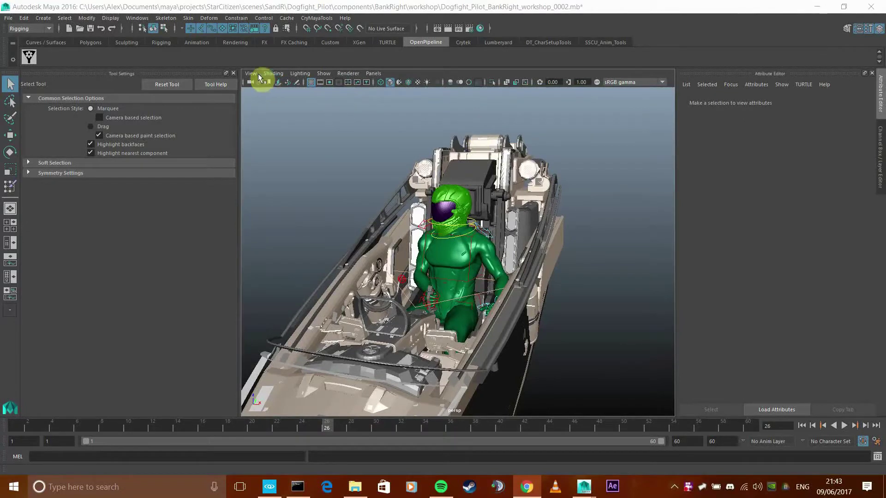
Close the tool settings to enlarge the viewport and view the pilot rig seated in the cockpit from both sides
click(233, 73)
alt+drag(249, 166, 230, 192)
alt+middle_drag(229, 192, 311, 178)
mouse_move(311, 178)
alt+mouse_down()
mouse_move(275, 172)
mouse_move(300, 182)
alt+mouse_up()
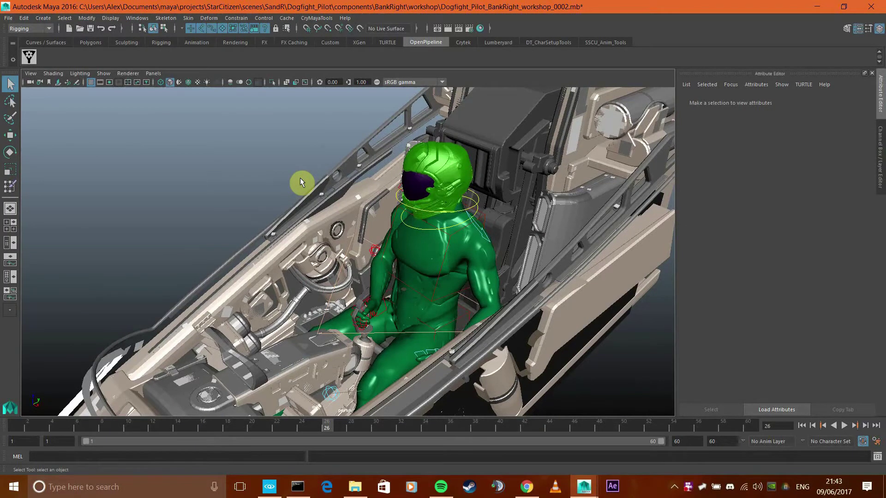
alt+drag(284, 186, 300, 223)
alt+middle_drag(300, 223, 237, 238)
scroll(241, 229, down, 4)
alt+drag(245, 228, 295, 208)
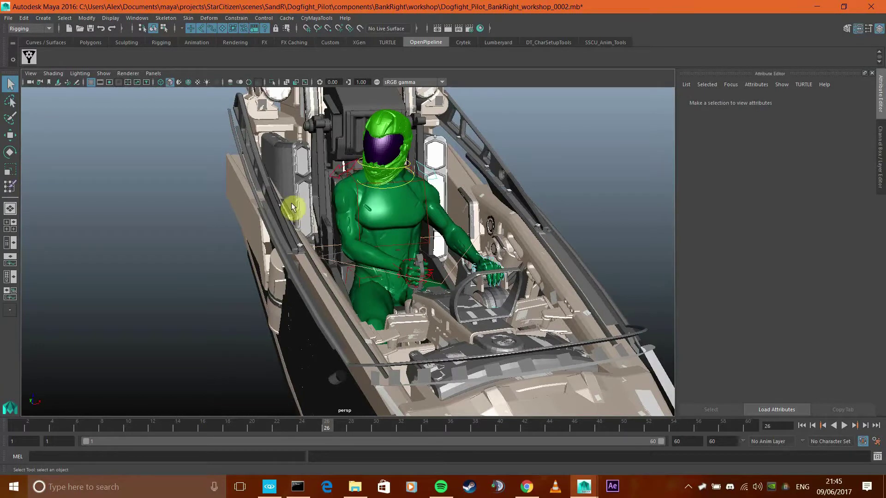
alt+drag(294, 273, 208, 159)
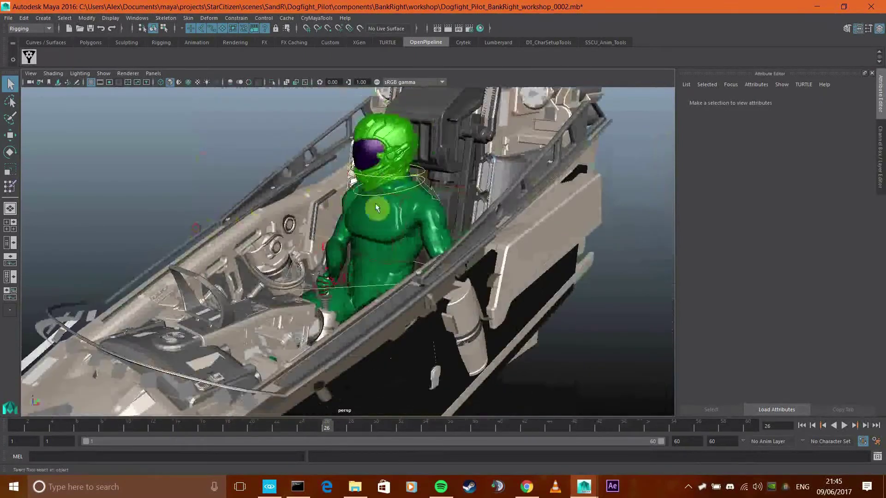
Display the scene outliner beside the perspective view and hide the AEGS_Gladius cockpit mesh by setting its visibility to 0
click(10, 243)
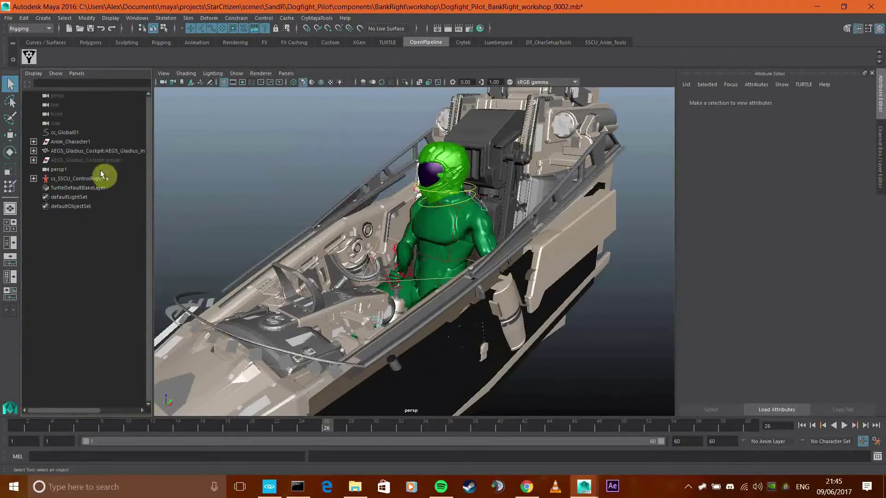
click(113, 151)
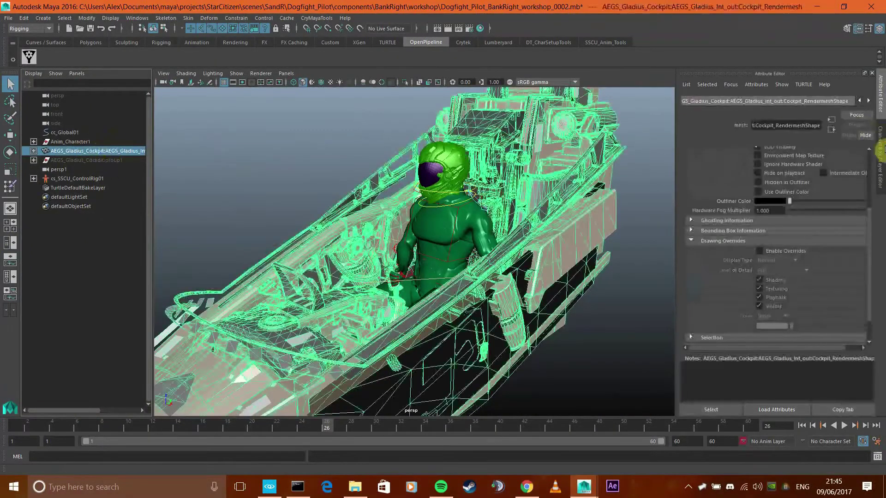
click(879, 143)
click(860, 176)
text(0)
key(Return)
click(558, 220)
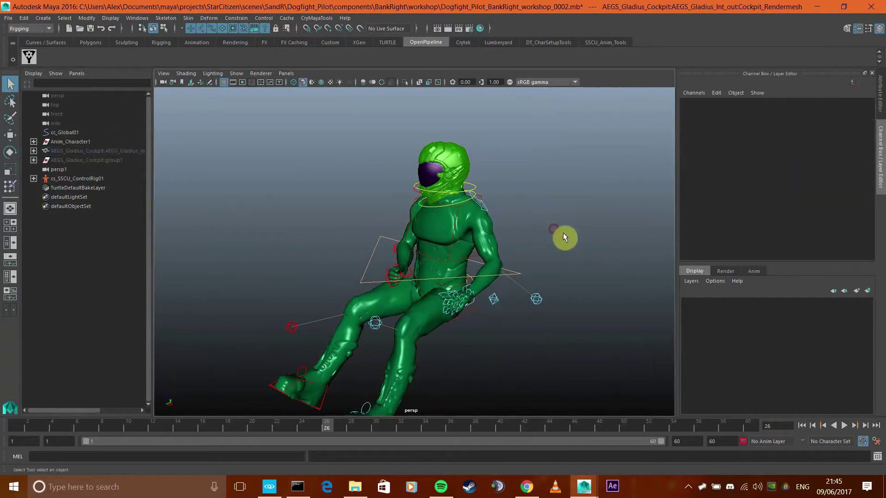
Inspect the left arm's IK/FK switch control and its IK hand control on the pilot rig
alt+drag(572, 238, 500, 254)
click(491, 238)
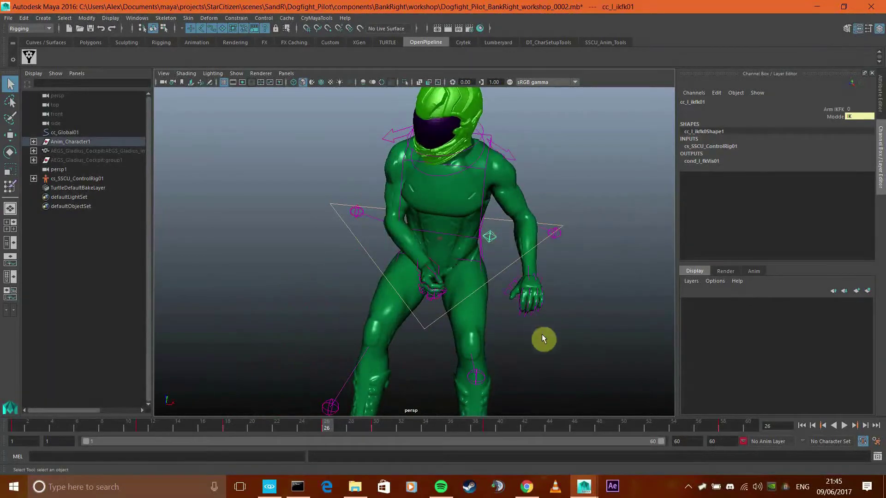
alt+drag(542, 332, 524, 321)
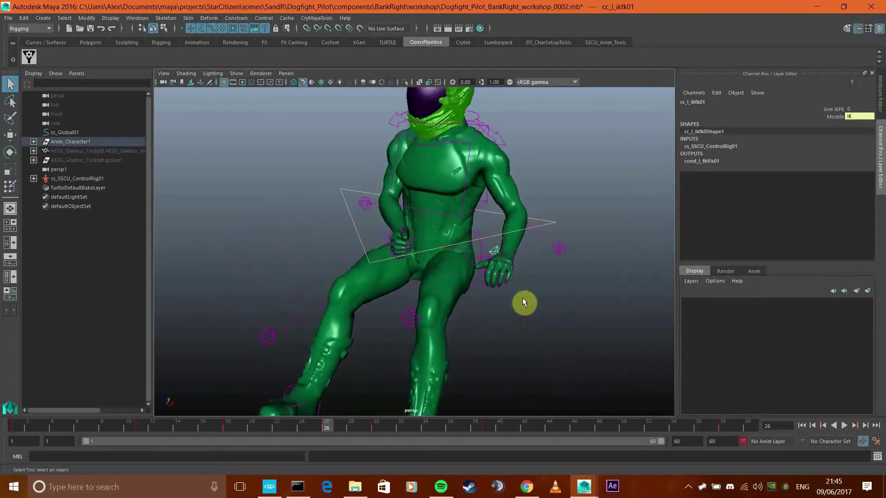
scroll(524, 303, up, 4)
click(451, 274)
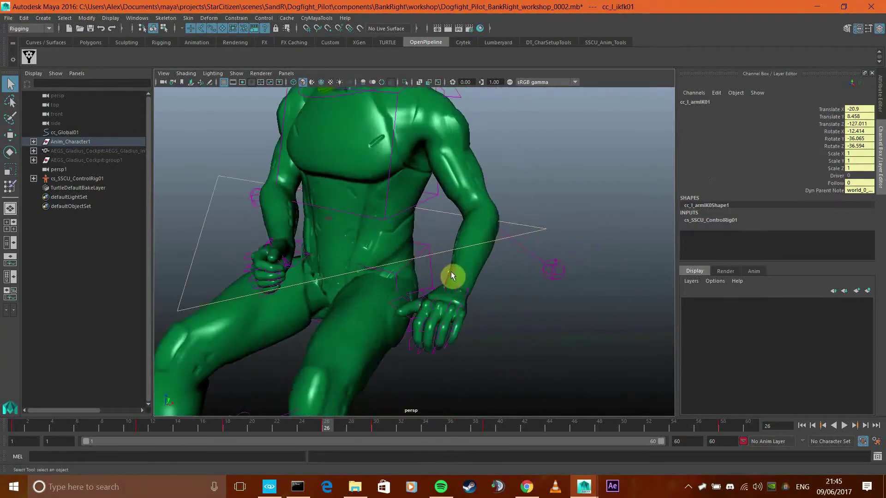
alt+drag(497, 340, 453, 200)
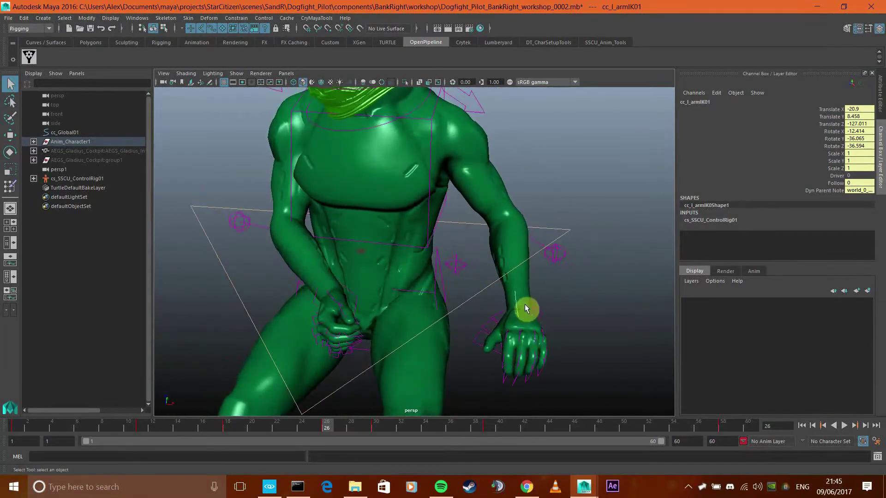
alt+middle_drag(505, 257, 453, 291)
alt+drag(455, 291, 434, 229)
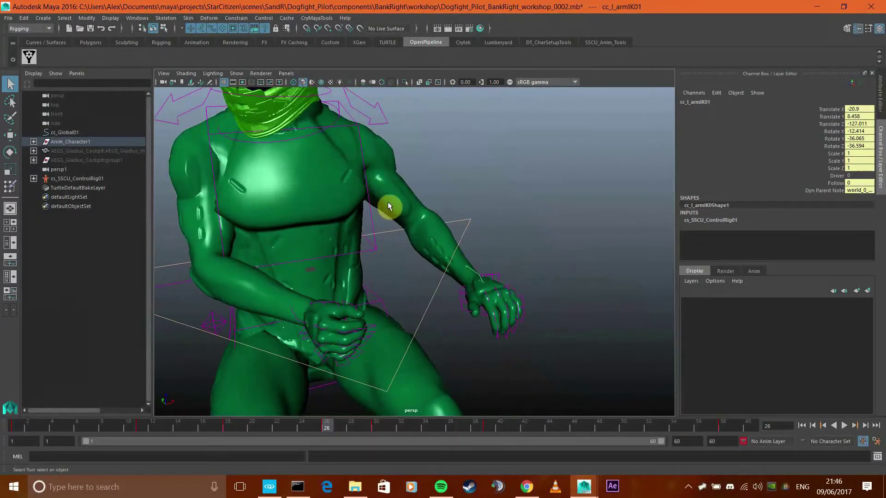
Make the rig's joints displayable in the perspective view and turn on X-ray display for them
click(236, 73)
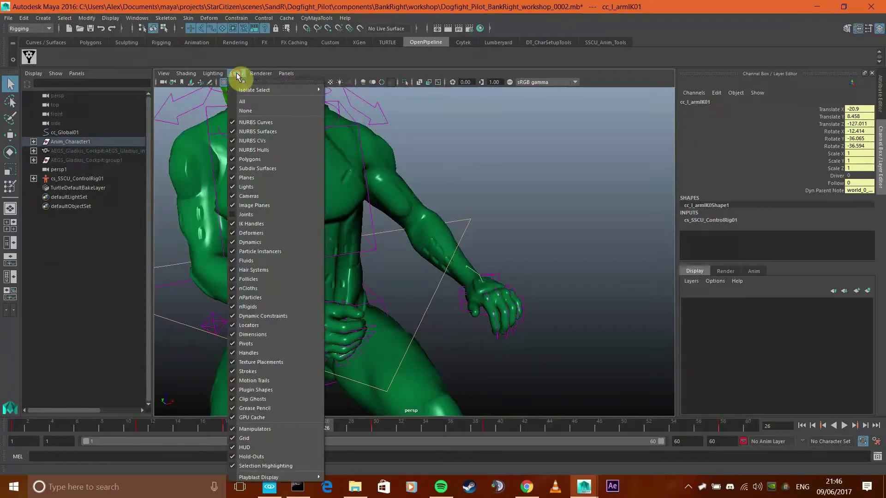
click(255, 216)
click(450, 156)
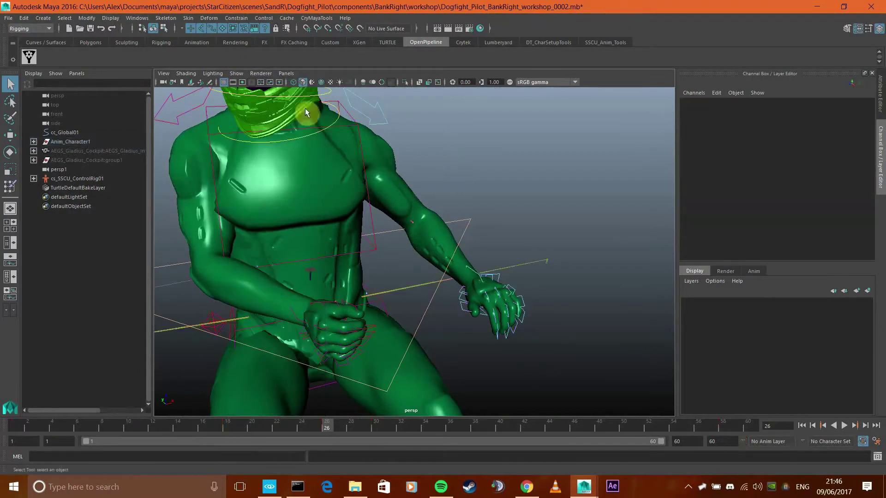
click(438, 82)
alt+drag(497, 161, 366, 153)
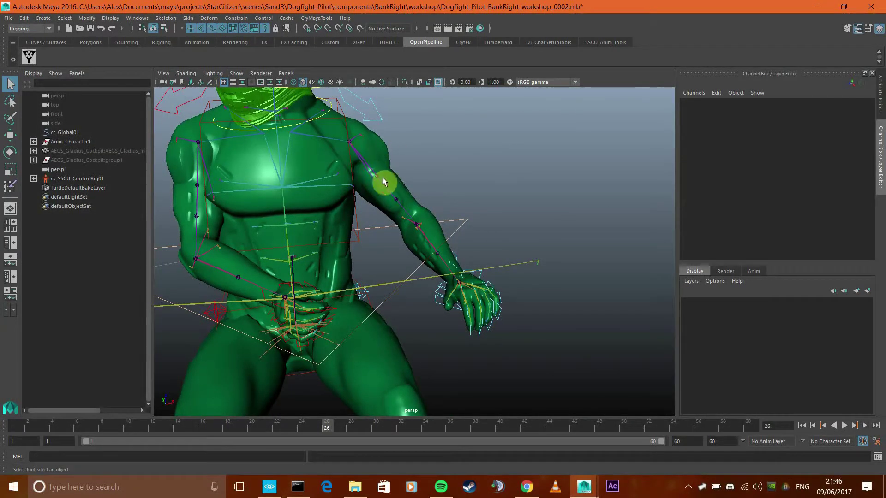
Try moving the left arm's IK hand control upward, and undo the move
click(456, 268)
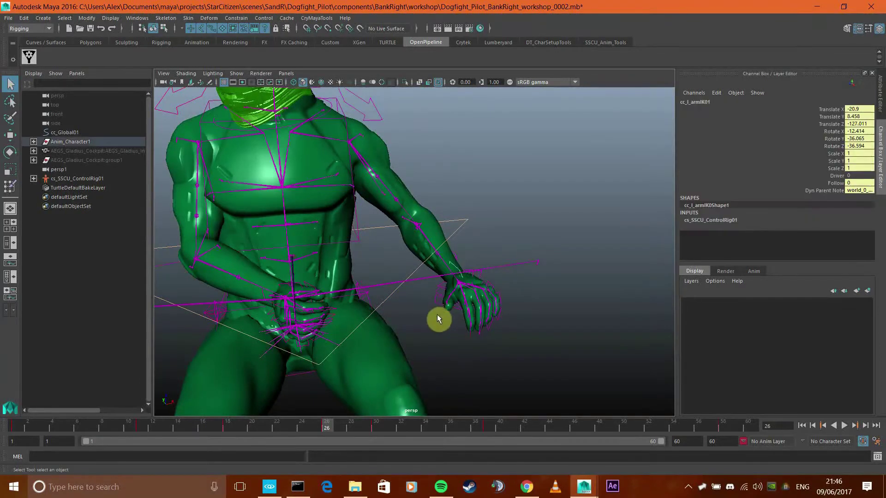
alt+drag(439, 319, 468, 312)
key(w)
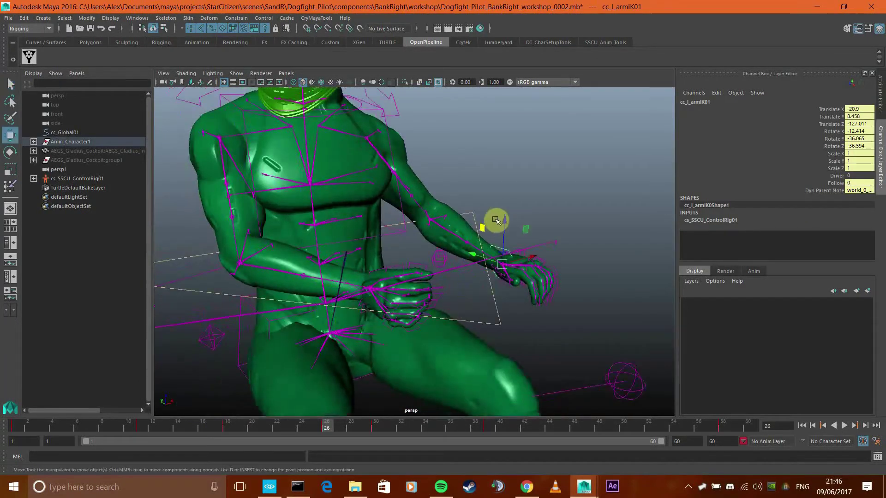
drag(500, 221, 499, 159)
key(ctrl+z)
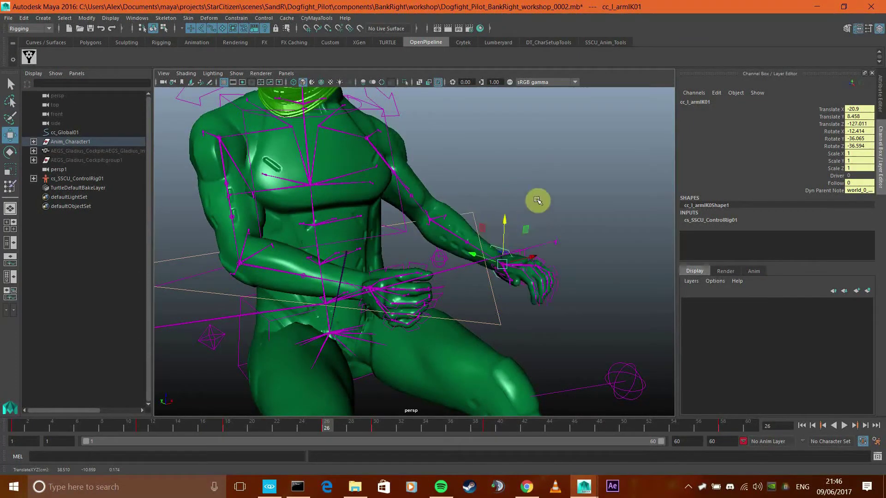
Select the left upper-arm joint and inspect the joint chain from the shoulder to the fingers
alt+drag(537, 200, 517, 201)
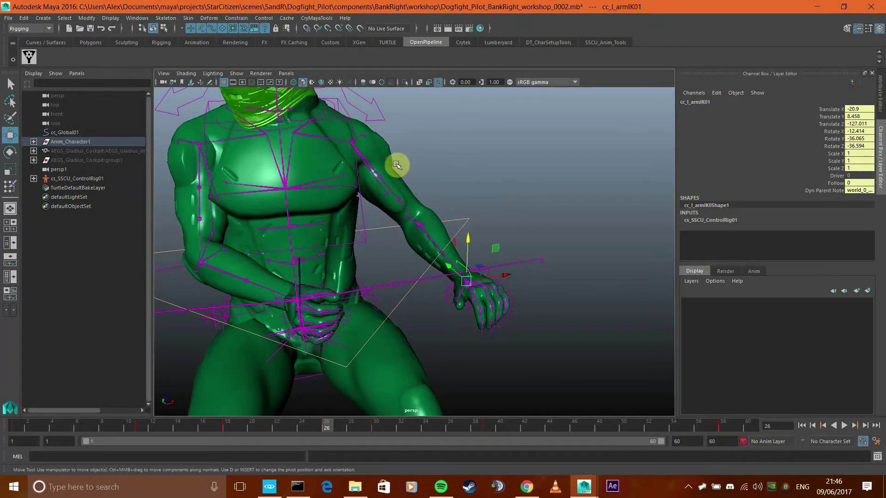
alt+drag(414, 159, 388, 158)
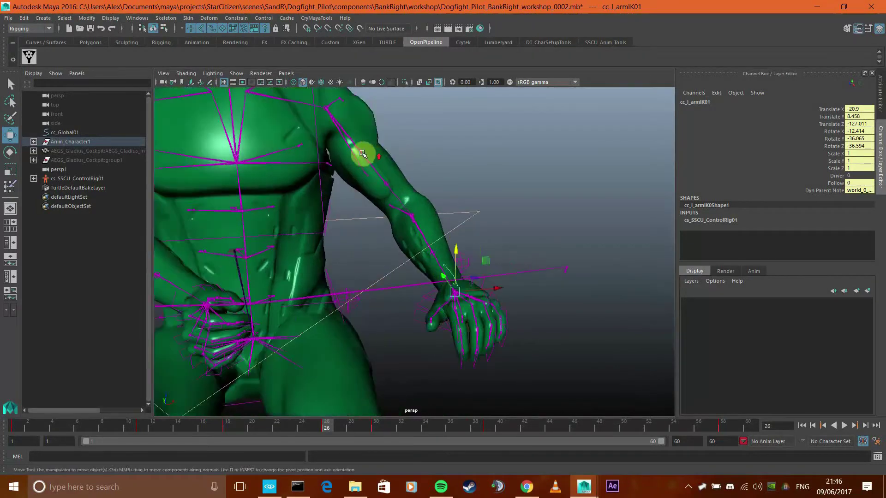
click(345, 138)
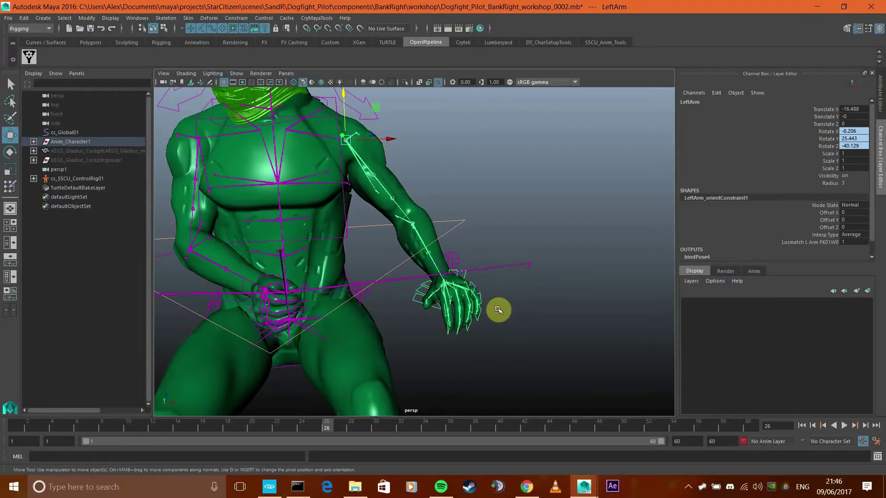
scroll(407, 227, up, 3)
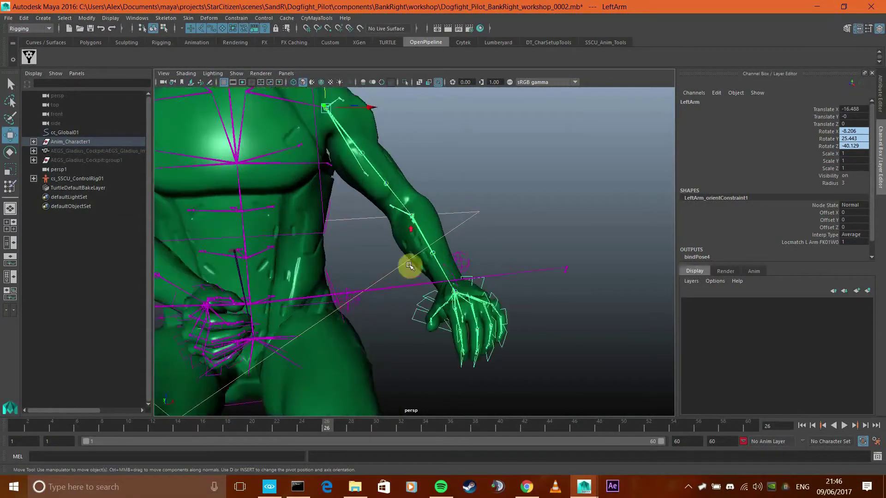
alt+drag(377, 284, 355, 296)
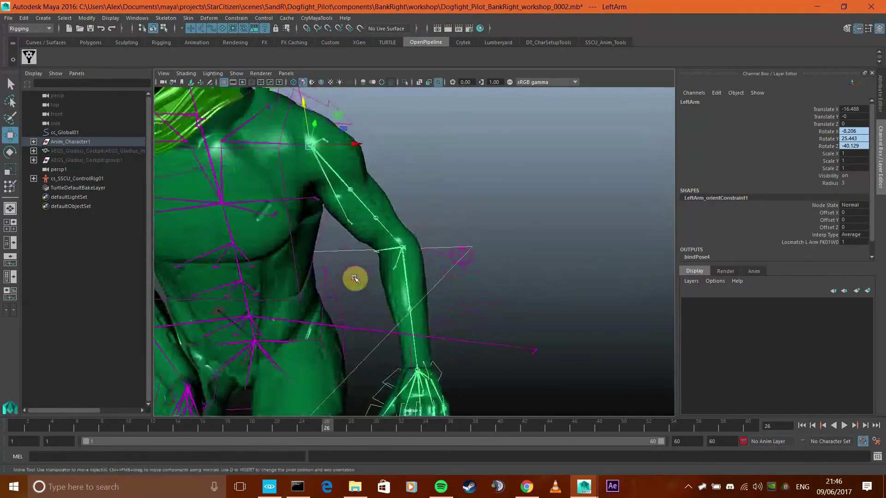
Switch the left arm's IK/FK control to FK mode and back to IK, and clear the selection
click(354, 277)
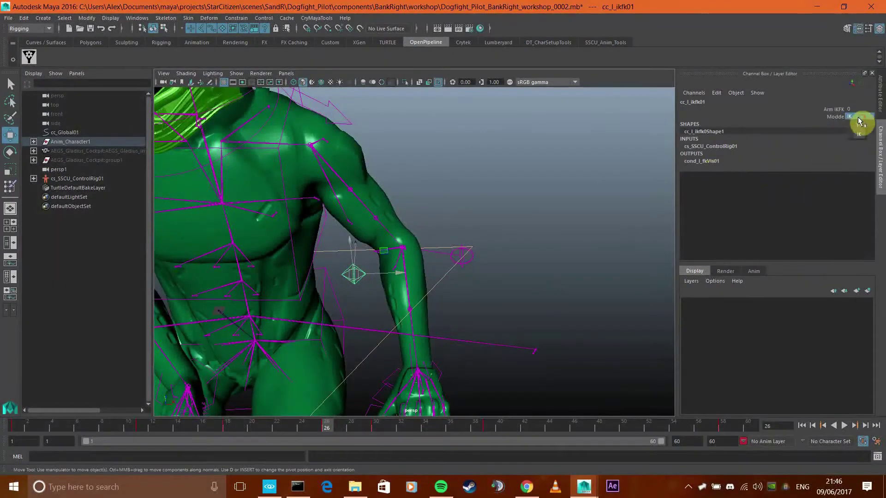
click(859, 126)
alt+drag(561, 206, 421, 249)
alt+drag(558, 238, 430, 270)
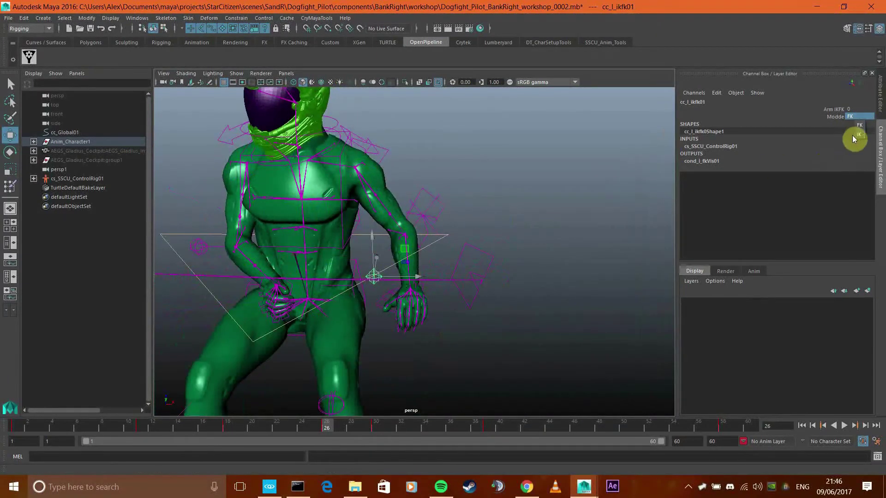
scroll(505, 184, up, 3)
click(510, 187)
Examine the left arm's joints and IK controls up close and within the full pilot rig
mouse_move(534, 200)
alt+mouse_down()
mouse_move(548, 190)
mouse_move(532, 196)
mouse_move(547, 192)
mouse_move(541, 200)
alt+mouse_up()
scroll(542, 202, down, 3)
scroll(540, 201, up, 3)
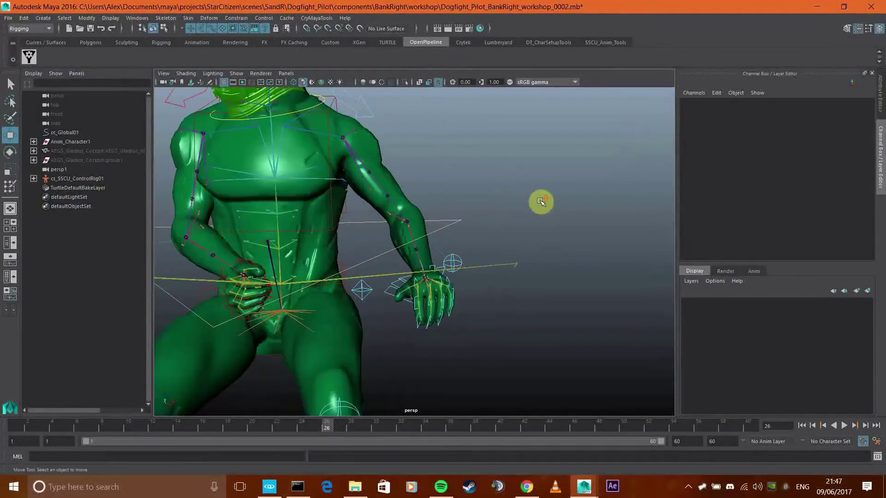
scroll(536, 203, down, 3)
alt+middle_drag(493, 221, 546, 217)
scroll(540, 226, down, 2)
scroll(494, 284, up, 3)
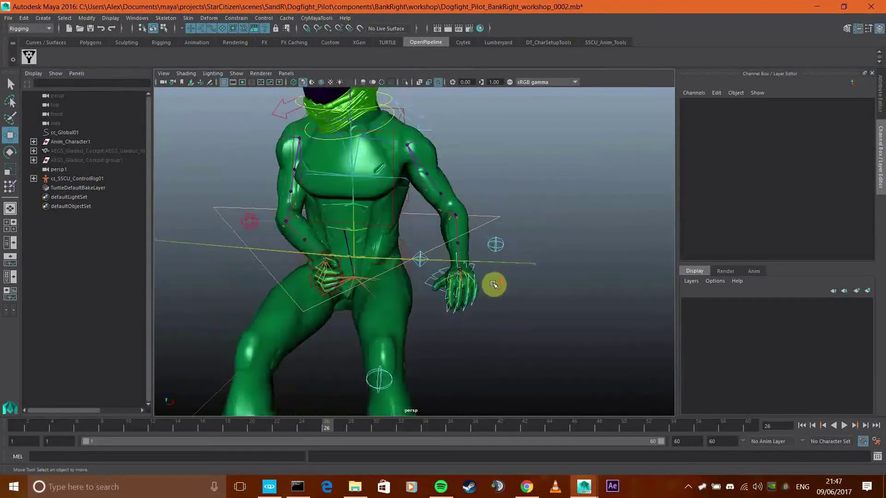
scroll(497, 322, up, 1)
scroll(497, 321, down, 4)
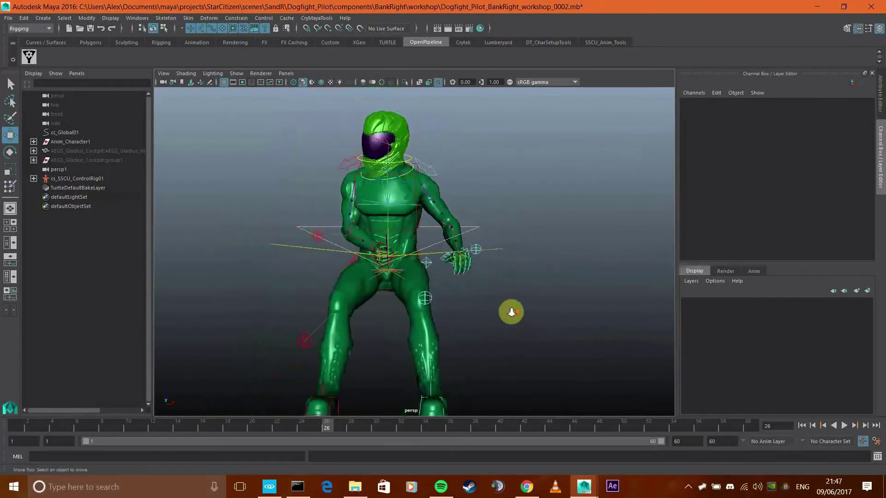
scroll(508, 313, up, 3)
Try moving the left elbow's IK control to swing the arm, and undo the move
alt+drag(510, 306, 490, 289)
click(500, 256)
scroll(512, 259, up, 1)
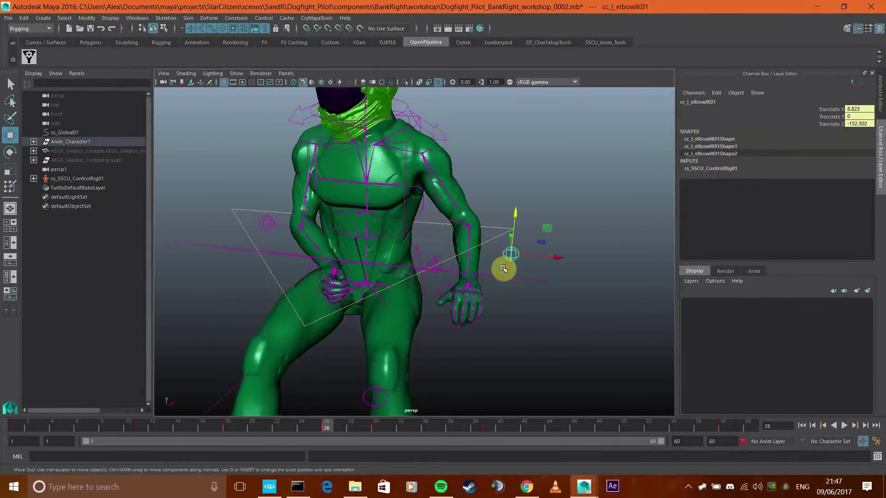
middle_drag(574, 194, 533, 205)
alt+drag(524, 253, 632, 205)
scroll(484, 279, up, 3)
key(ctrl+z)
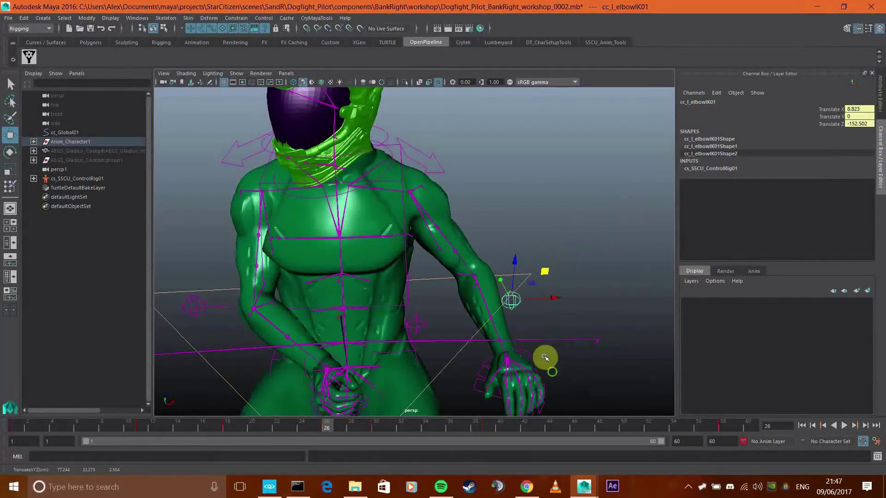
Select all right-hand finger controls with the SSCU animation tools and frame them in the view
alt+middle_drag(546, 358, 513, 292)
alt+right_drag(513, 293, 573, 298)
alt+middle_drag(498, 281, 410, 260)
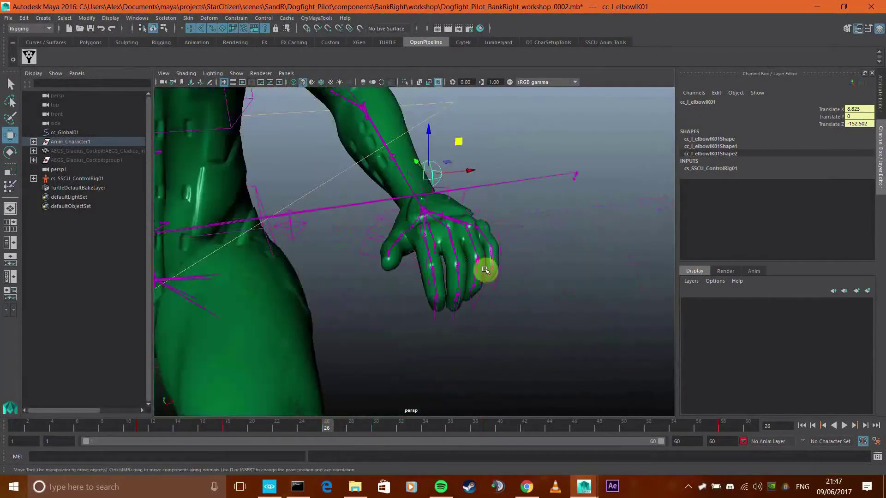
click(601, 44)
click(63, 58)
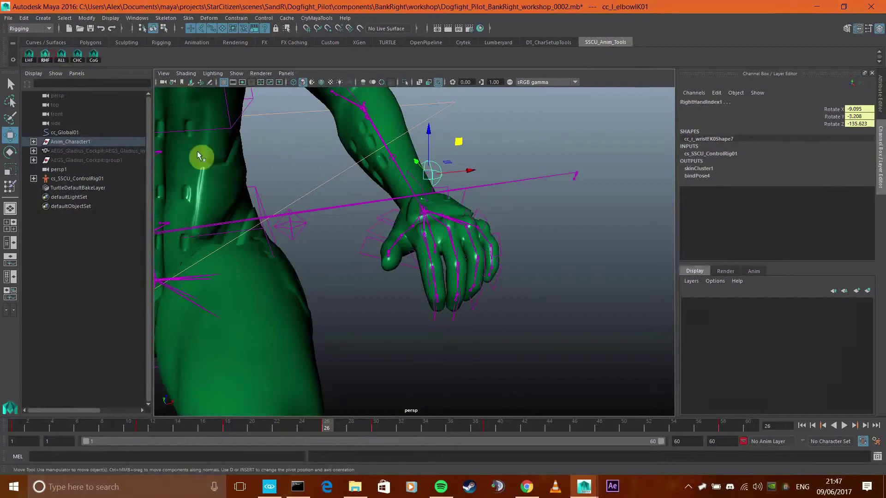
key(f)
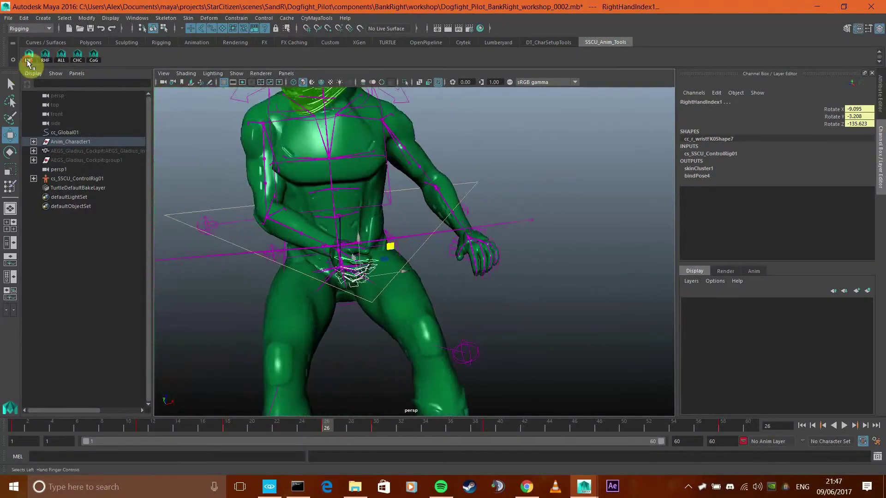
Select the left-hand finger controls with the LHF tool, inspect them, and clear the selection
click(28, 61)
alt+right_drag(338, 128, 391, 152)
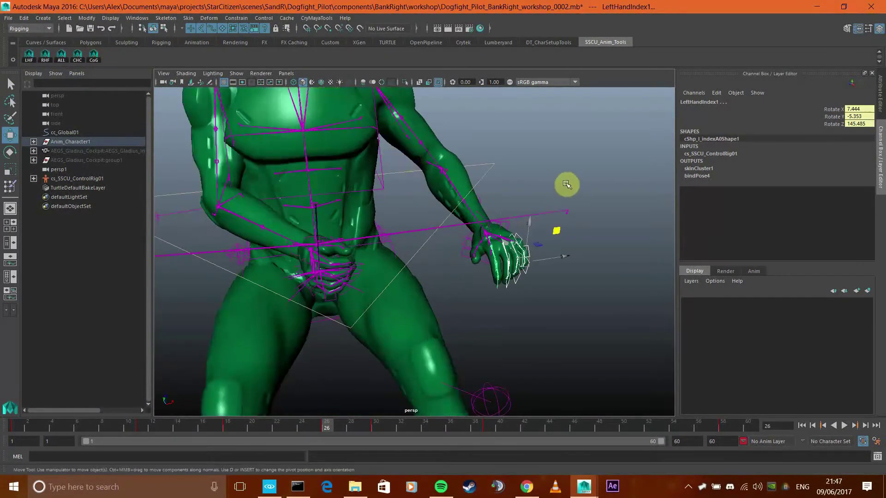
alt+drag(568, 182, 482, 174)
click(562, 224)
Select the rig's hip control around the pilot's pelvis
click(397, 202)
click(407, 303)
alt+drag(406, 302, 503, 298)
click(433, 258)
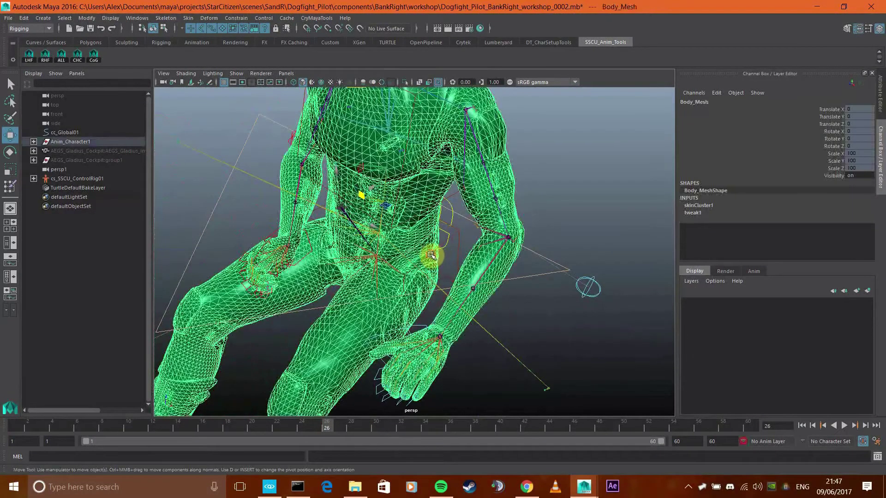
click(421, 247)
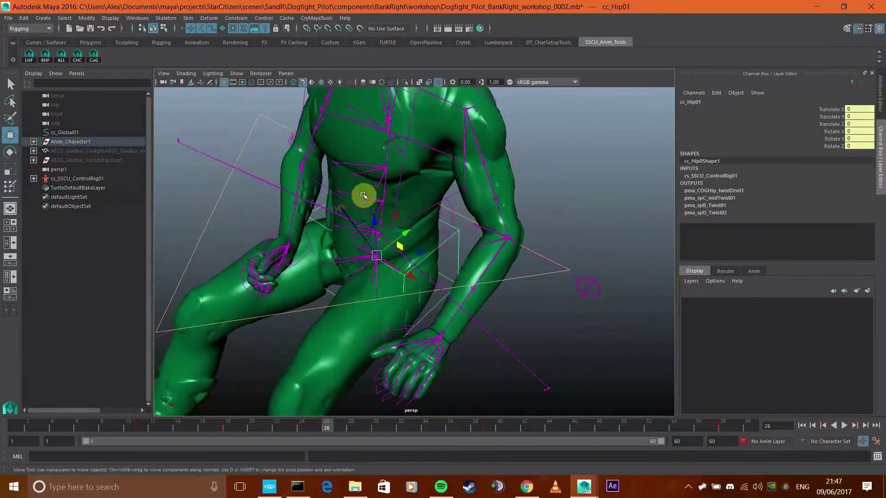
Try rotating the hip control about its Z axis to twist the pilot's pelvis, and undo the rotation
alt+drag(367, 194, 380, 178)
alt+drag(358, 212, 367, 225)
scroll(367, 224, up, 3)
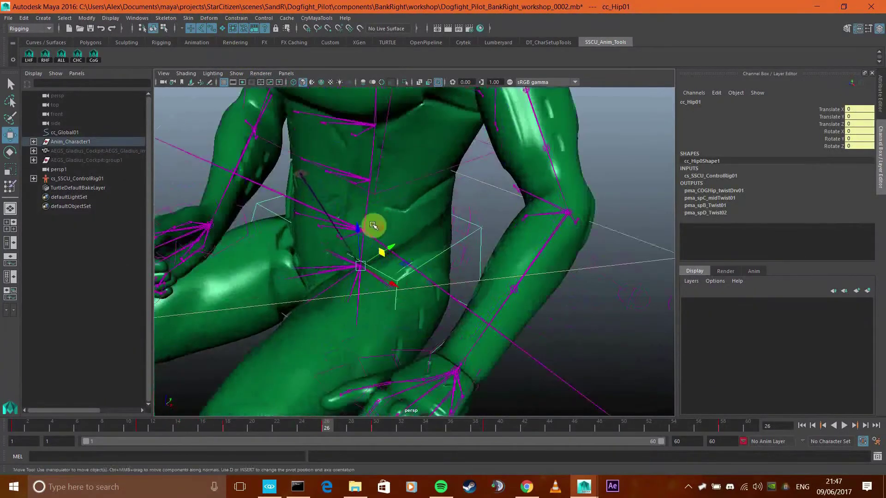
alt+drag(398, 197, 431, 164)
mouse_move(395, 198)
alt+mouse_down()
mouse_move(384, 219)
mouse_move(379, 193)
alt+mouse_up()
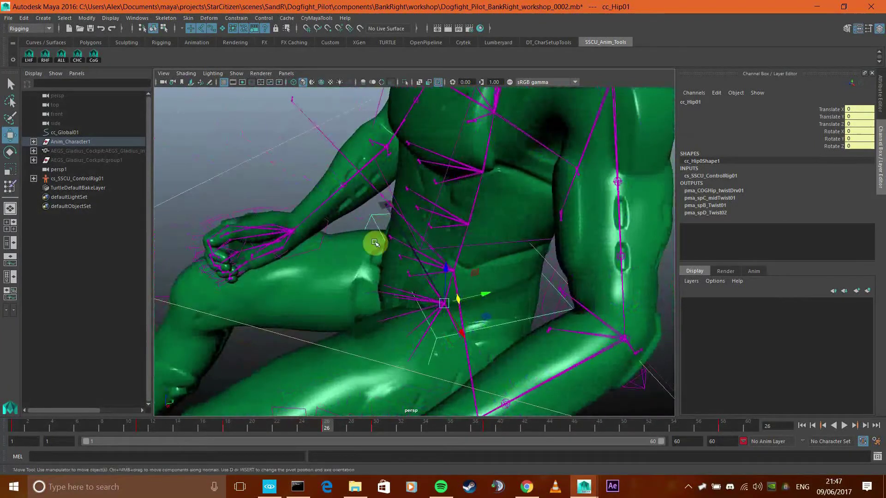
alt+drag(343, 252, 368, 242)
alt+drag(368, 186, 410, 228)
key(e)
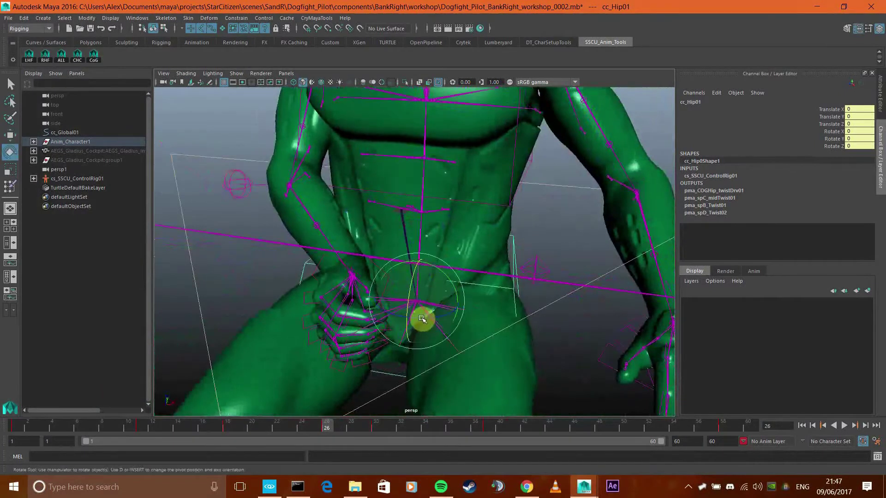
drag(423, 317, 437, 315)
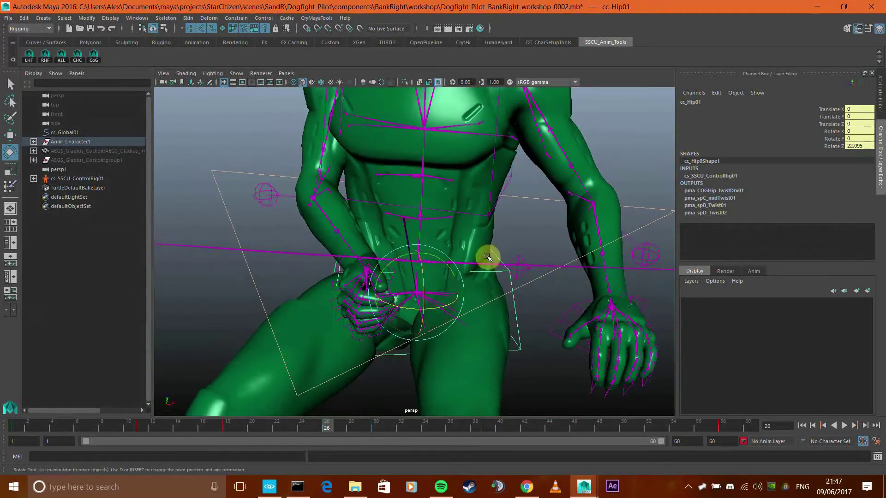
alt+drag(488, 257, 425, 195)
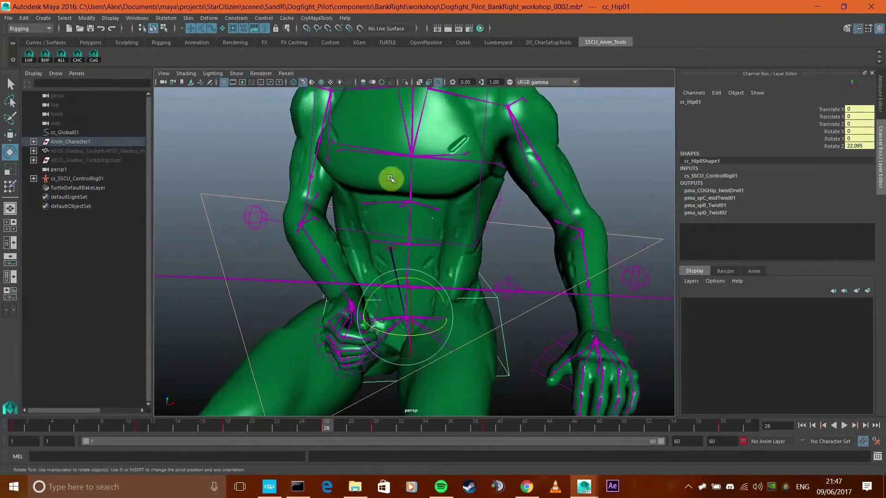
key(ctrl+z)
key(ctrl+z)
key(ctrl+z)
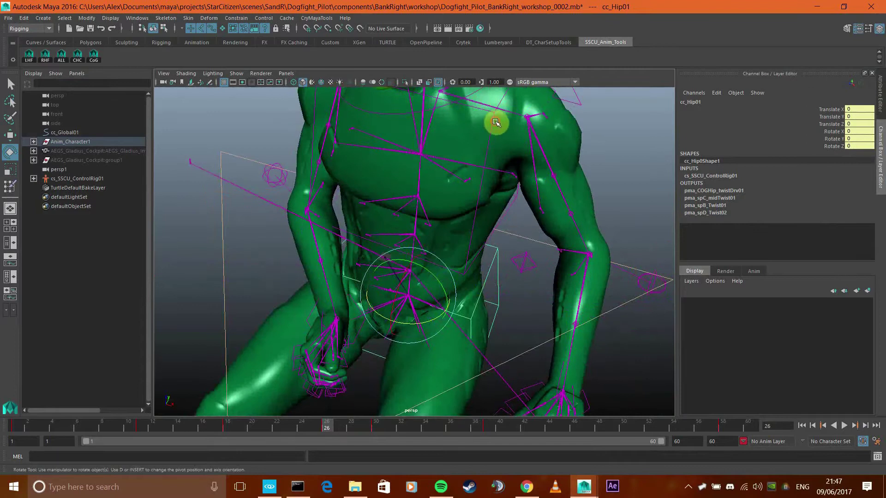
Select the chest control around the pilot's torso
click(495, 121)
click(494, 112)
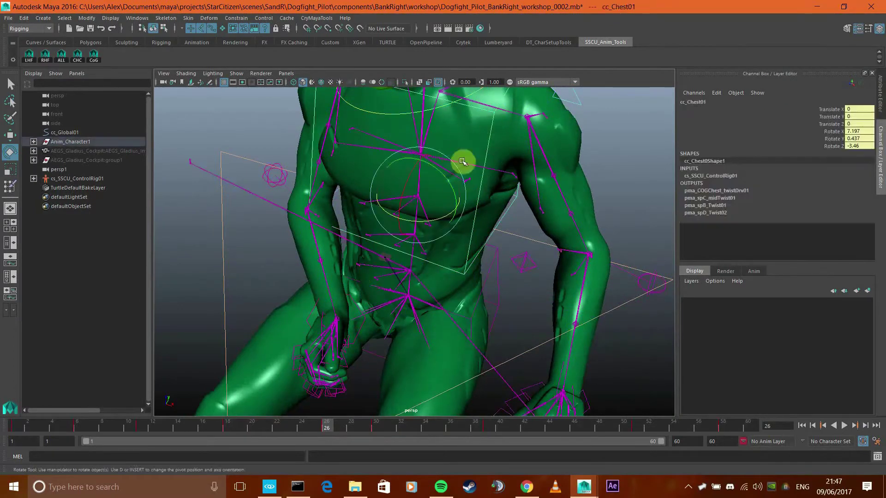
alt+drag(444, 270, 504, 282)
Try rotating the pilot's centre-of-gravity control about Z, undo the rotation, and clear the selection
click(510, 264)
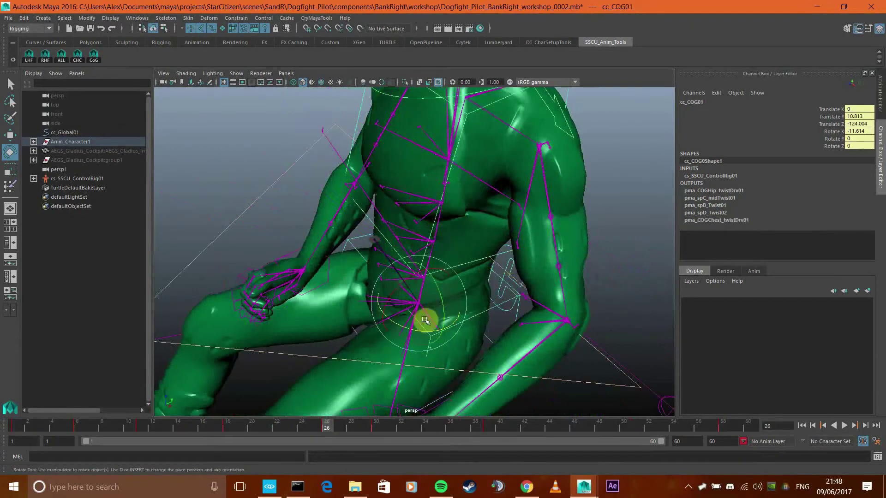
drag(414, 331, 422, 331)
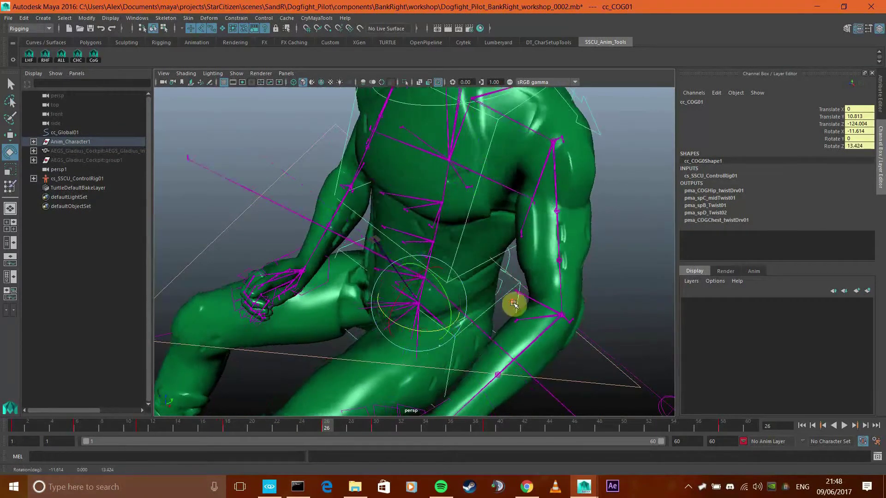
alt+drag(514, 303, 568, 284)
key(ctrl+z)
click(530, 350)
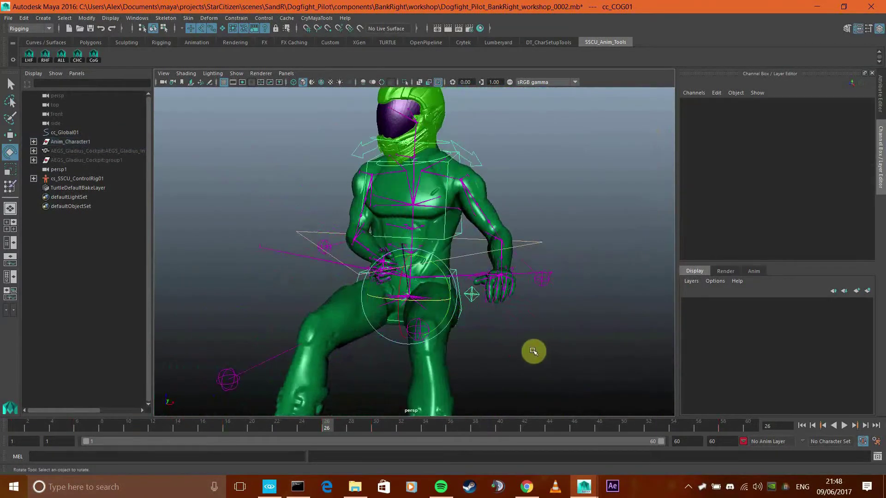
Select the ball control on the pilot's left foot and frame it in the view
scroll(523, 347, up, 3)
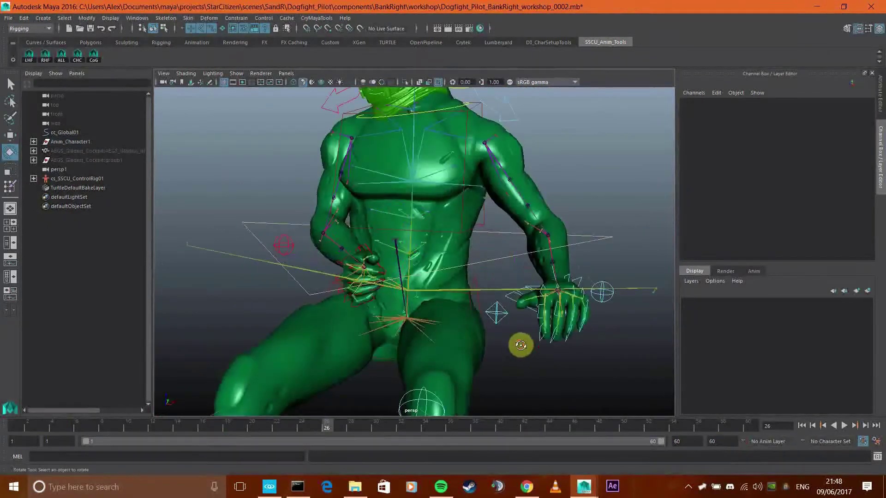
alt+drag(520, 345, 512, 305)
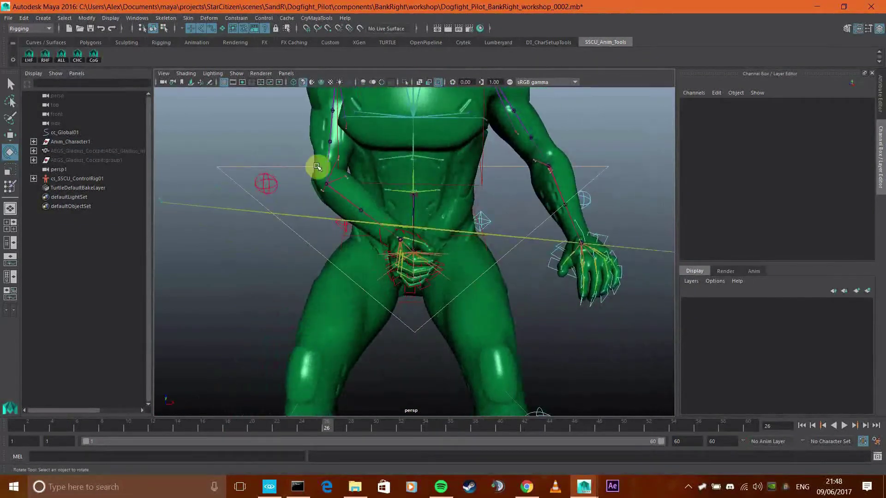
alt+drag(325, 215, 312, 271)
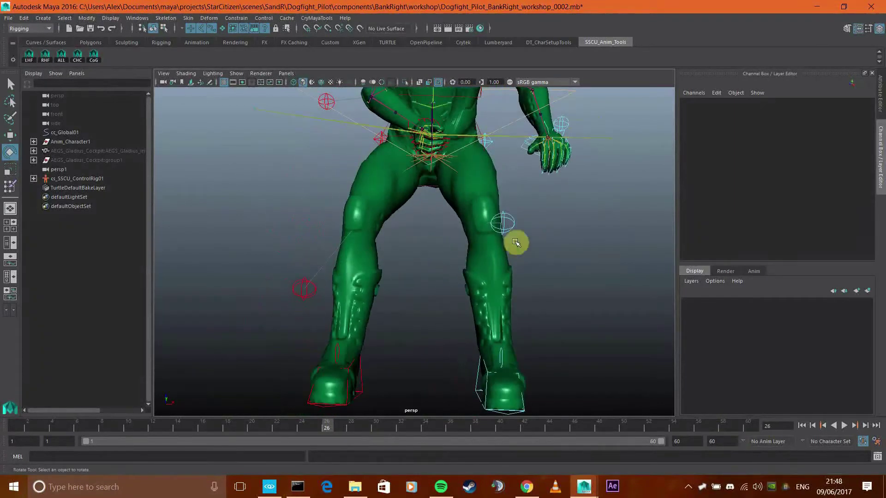
alt+middle_drag(483, 280, 477, 146)
alt+right_drag(477, 145, 480, 230)
alt+drag(481, 230, 411, 240)
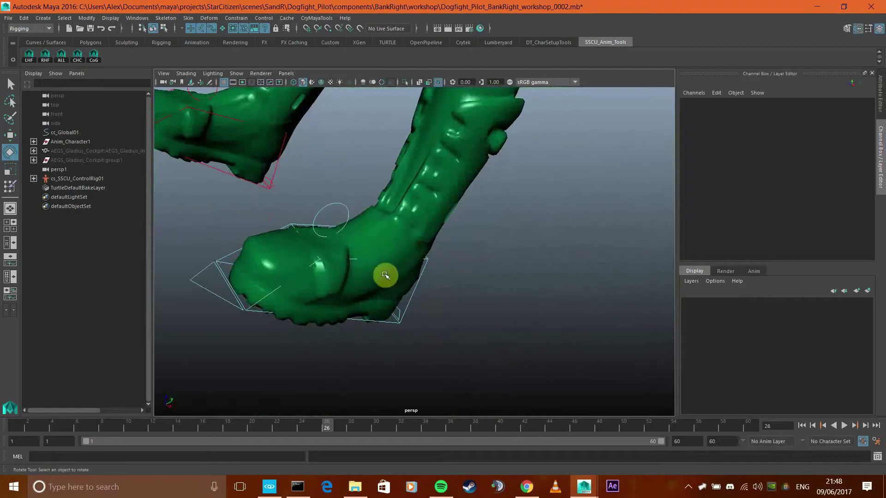
click(342, 204)
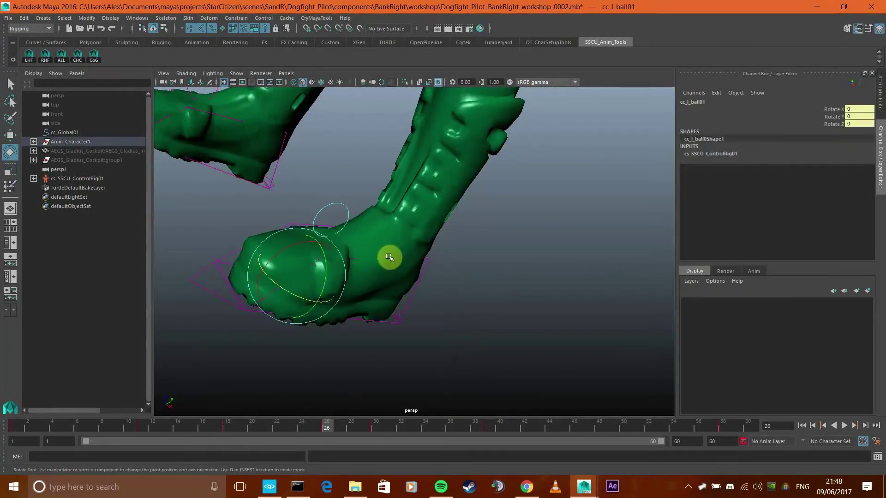
key(f)
Select the heel control of the left boot and try rotating the foot around it
scroll(467, 317, down, 5)
alt+drag(459, 316, 440, 290)
scroll(434, 288, down, 4)
drag(385, 255, 443, 344)
click(431, 349)
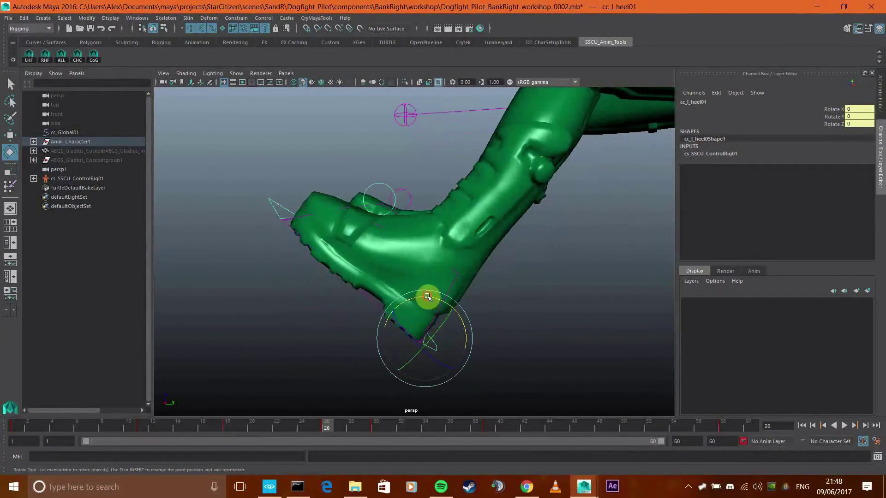
drag(429, 298, 352, 212)
Try rotating the main left foot control and the main right foot control
click(441, 229)
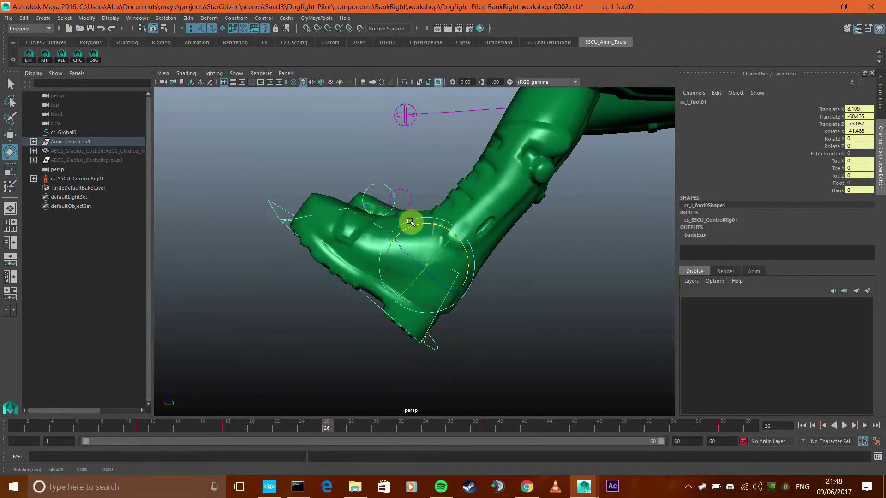
alt+drag(352, 302, 305, 257)
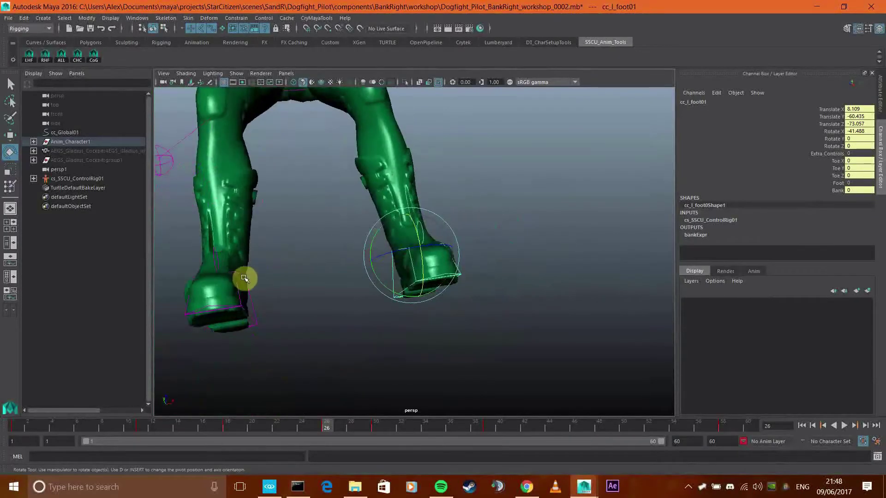
alt+drag(247, 279, 354, 297)
click(282, 247)
mouse_move(302, 240)
mouse_down()
mouse_move(293, 268)
mouse_move(299, 227)
mouse_move(293, 245)
mouse_up()
alt+drag(346, 257, 394, 253)
Examine the pilot rig from the helmet and upper body down to the feet
scroll(395, 253, up, 5)
alt+middle_drag(400, 210, 386, 360)
alt+middle_drag(388, 179, 393, 220)
scroll(393, 219, up, 3)
alt+drag(374, 190, 403, 182)
scroll(472, 200, down, 5)
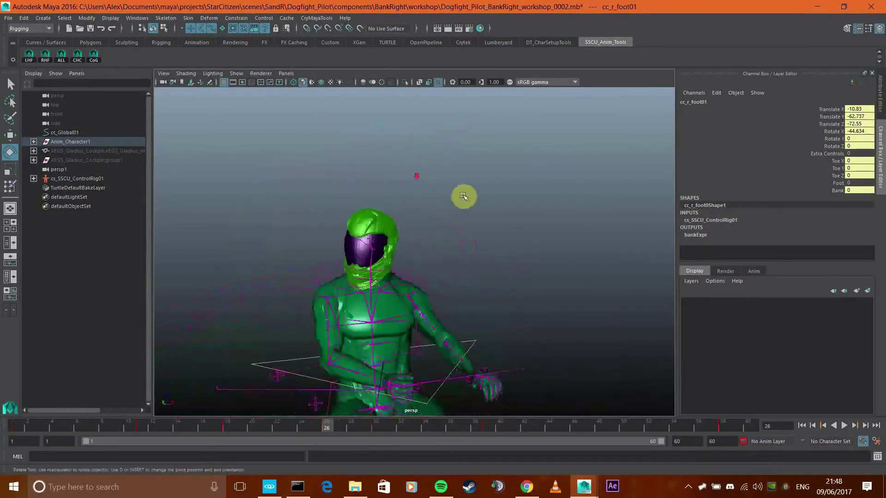
alt+drag(472, 199, 444, 221)
scroll(444, 221, down, 4)
alt+middle_drag(476, 275, 491, 183)
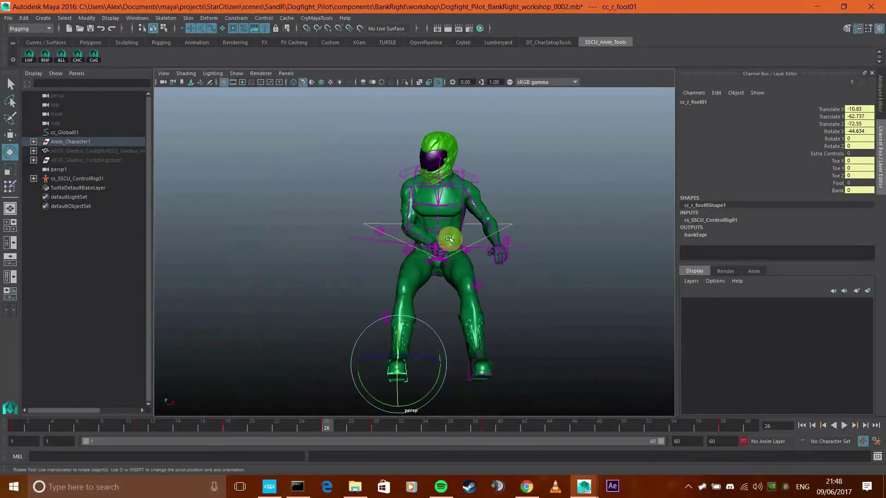
alt+right_drag(449, 239, 486, 275)
Select the rig's global control, the large triangle around the pilot's waist, inspect it, and clear the selection
click(493, 234)
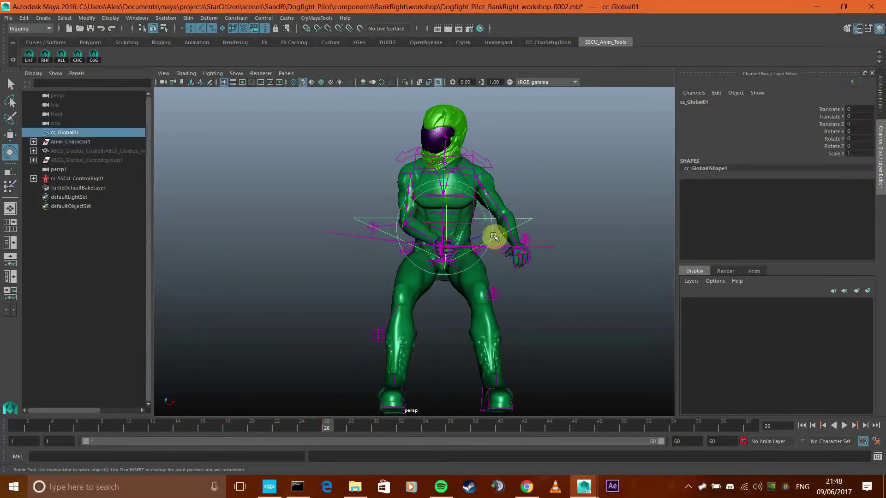
click(573, 316)
scroll(574, 316, down, 5)
alt+middle_drag(551, 298, 532, 261)
scroll(532, 261, up, 5)
click(396, 184)
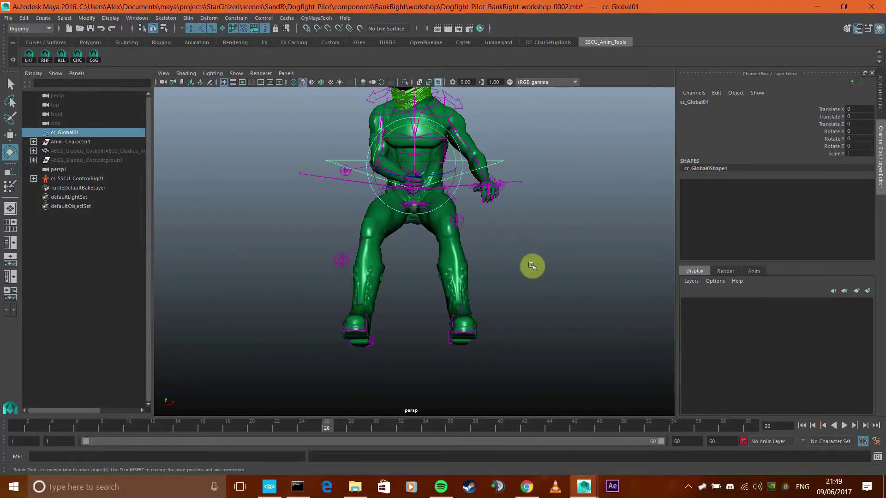
click(544, 251)
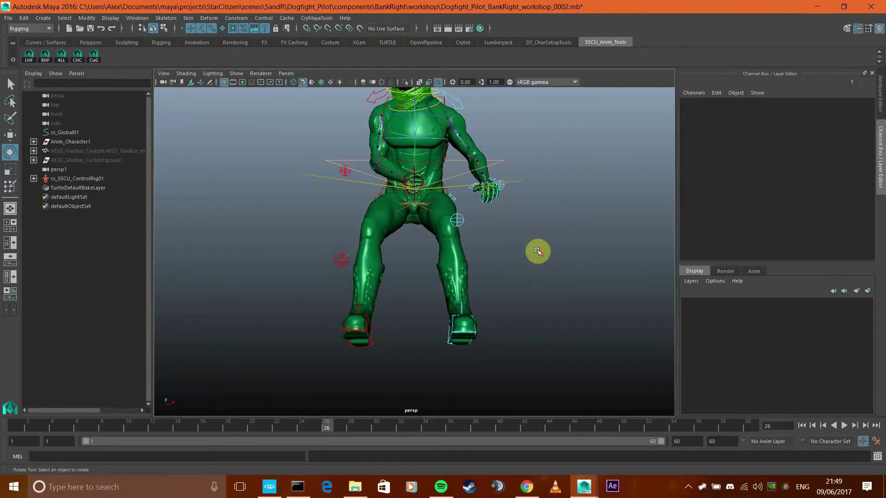
Examine the pilot's legs with their knee and foot controls from several angles and distances
scroll(534, 255, up, 3)
scroll(531, 258, down, 2)
alt+drag(532, 258, 505, 265)
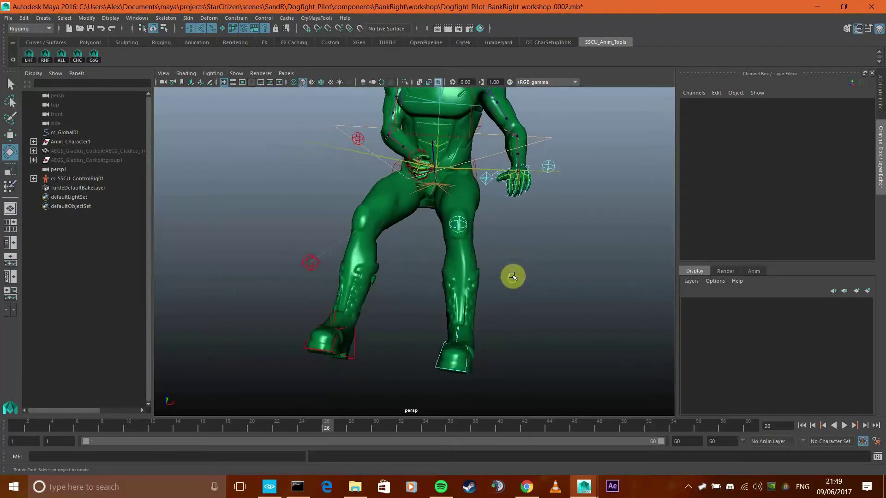
alt+middle_drag(509, 267, 487, 280)
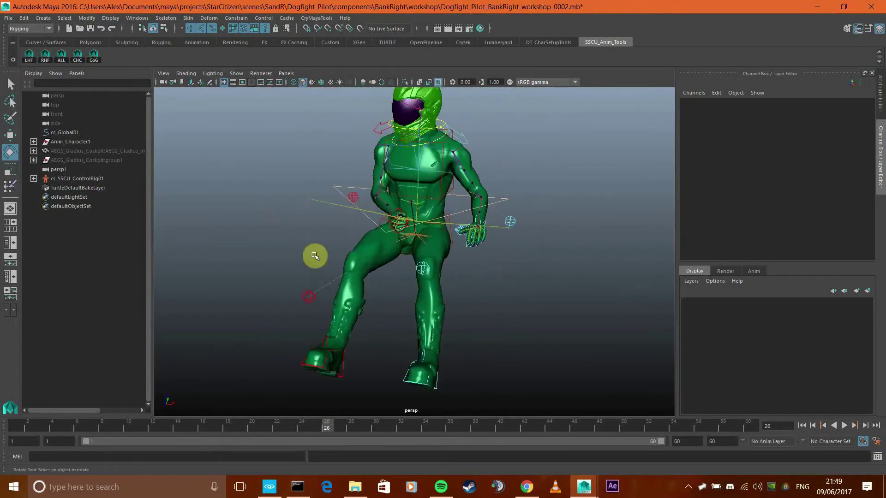
alt+right_drag(351, 275, 366, 279)
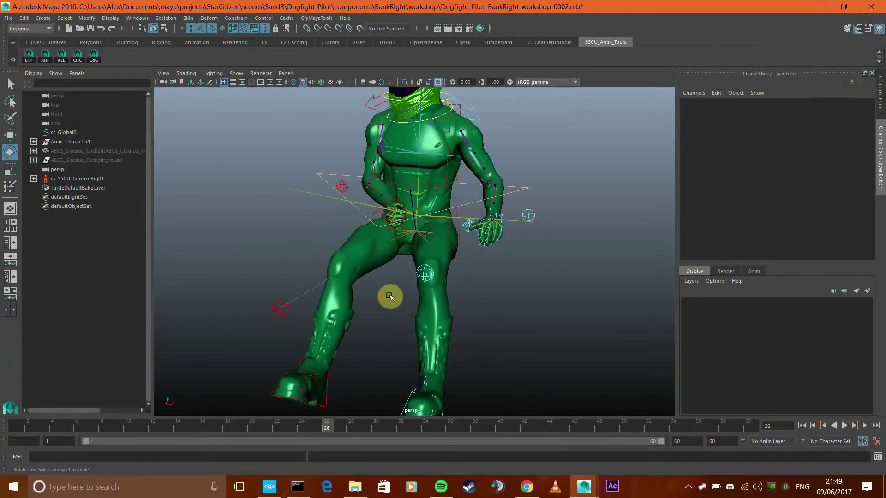
alt+drag(393, 292, 396, 214)
scroll(385, 282, down, 4)
alt+drag(391, 291, 386, 305)
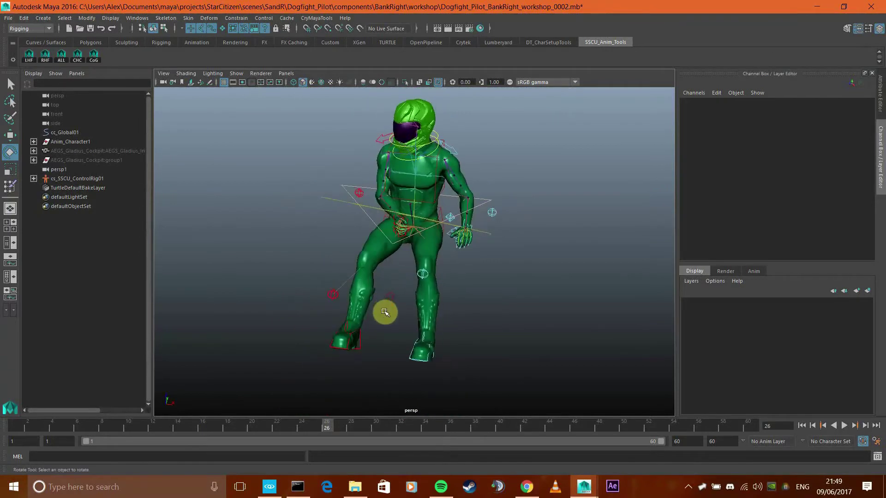
scroll(414, 264, up, 4)
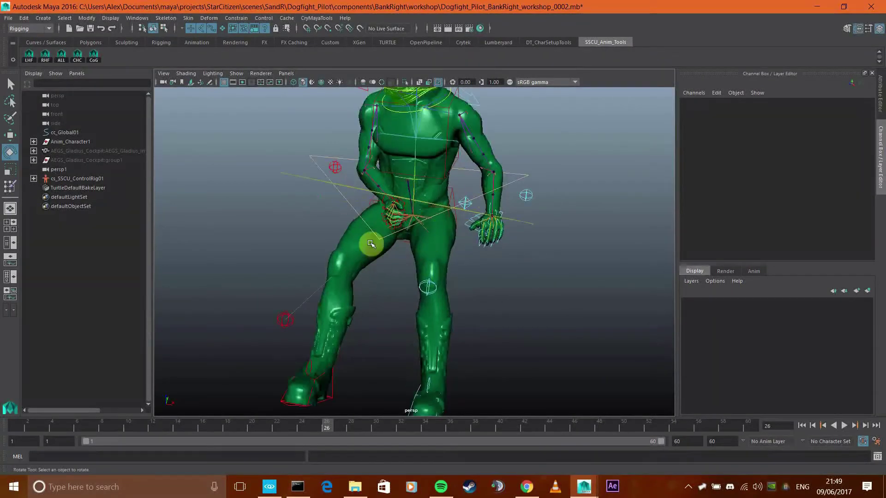
alt+middle_drag(384, 304, 410, 240)
scroll(409, 240, up, 5)
scroll(429, 217, down, 5)
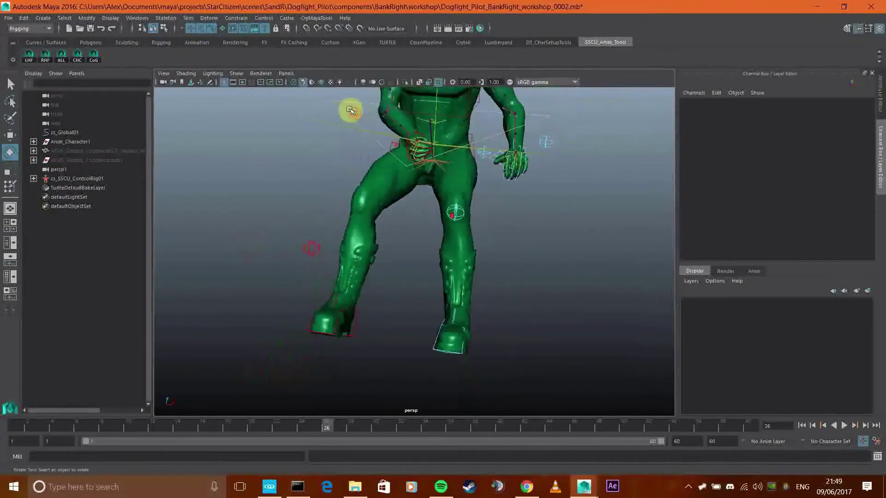
Hide polygon geometry in the viewport so that only the rig's joints and control curves are displayed
click(438, 82)
scroll(406, 293, up, 5)
alt+drag(408, 254, 385, 283)
scroll(465, 282, down, 5)
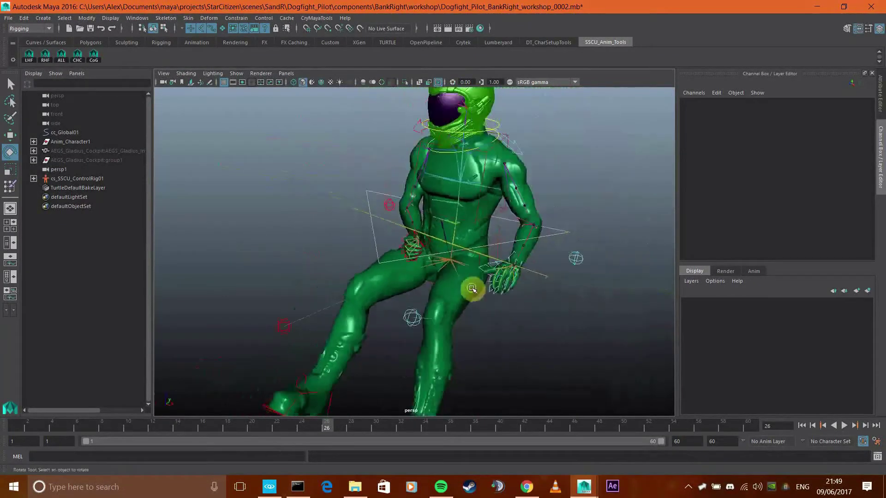
alt+right_drag(465, 283, 427, 272)
alt+right_drag(412, 211, 437, 168)
click(236, 73)
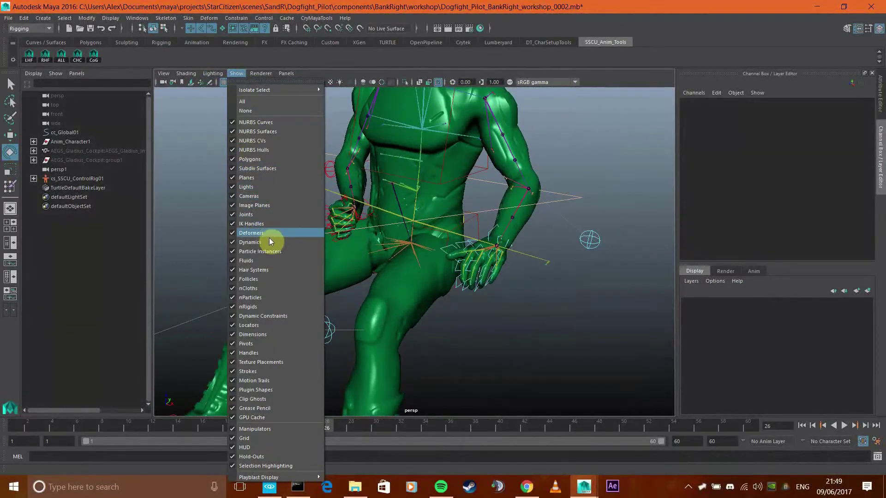
click(267, 159)
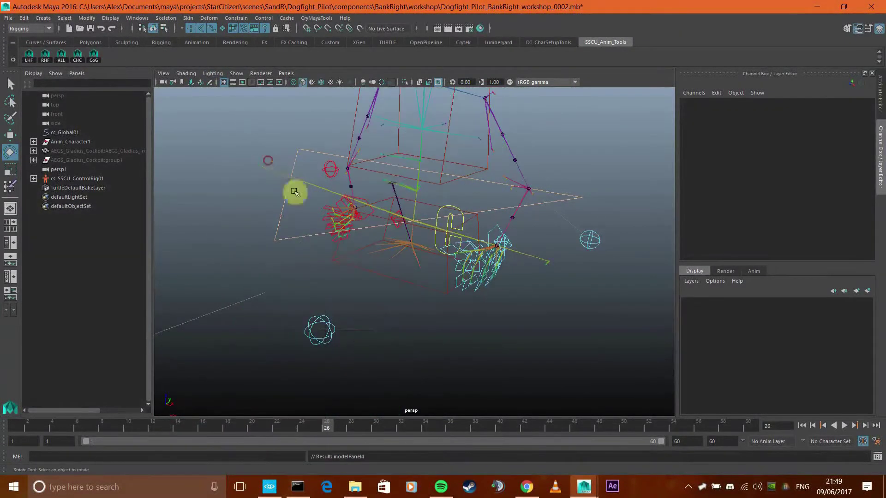
alt+drag(297, 192, 307, 276)
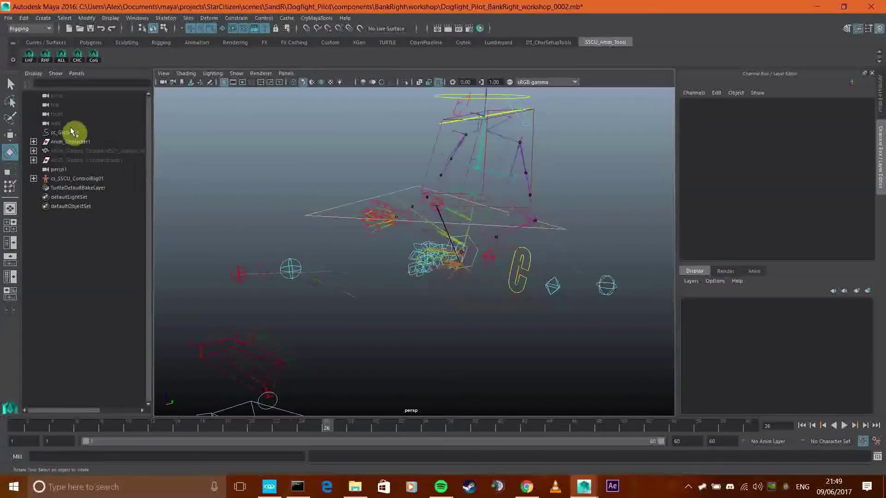
Select the Hips joint, reveal it in the hierarchy under Joints1, and select its parent World joint
click(453, 265)
key(f)
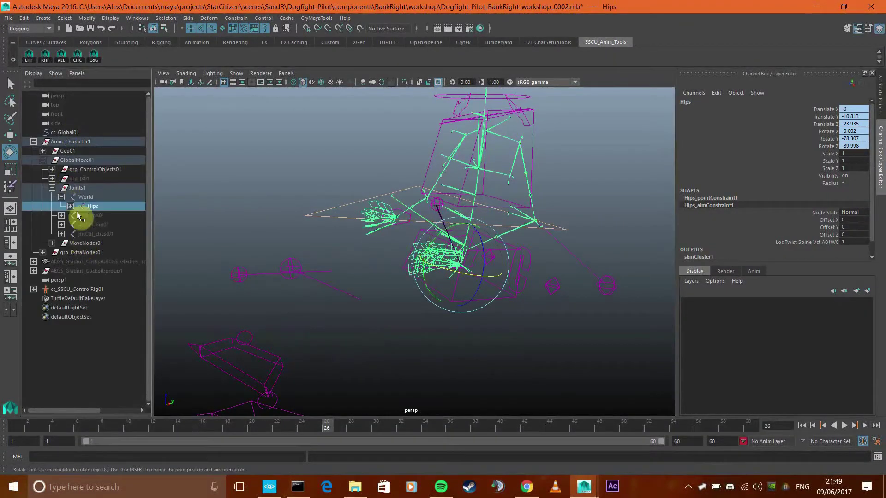
click(88, 316)
click(85, 198)
Examine the skeleton and control curves around the hips, legs and feet, and clear the selection
scroll(363, 292, down, 4)
alt+drag(351, 255, 388, 266)
alt+drag(405, 313, 362, 311)
scroll(368, 248, down, 6)
alt+middle_drag(303, 364, 327, 340)
scroll(383, 272, up, 4)
alt+middle_drag(417, 263, 403, 305)
scroll(405, 303, up, 2)
click(411, 297)
alt+drag(410, 298, 317, 269)
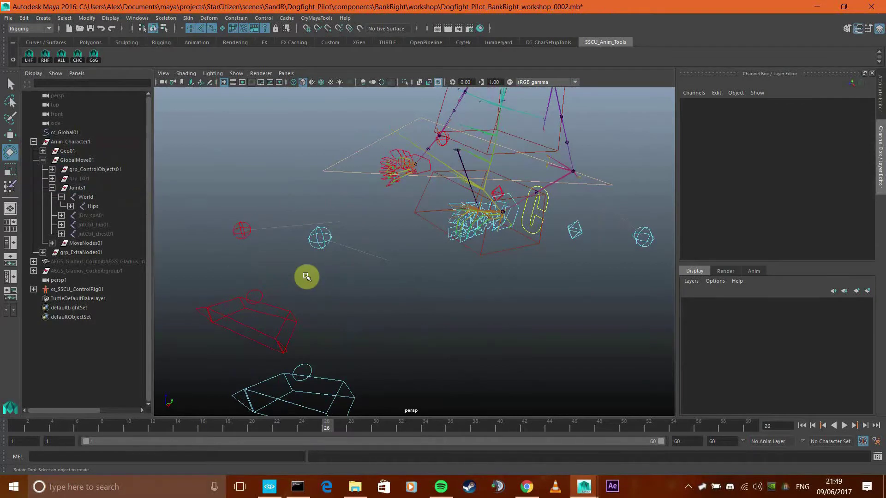
Return the timeline to frame 1 and show polygon geometry in the viewport again
scroll(310, 234, down, 3)
drag(81, 421, 16, 428)
scroll(272, 239, down, 3)
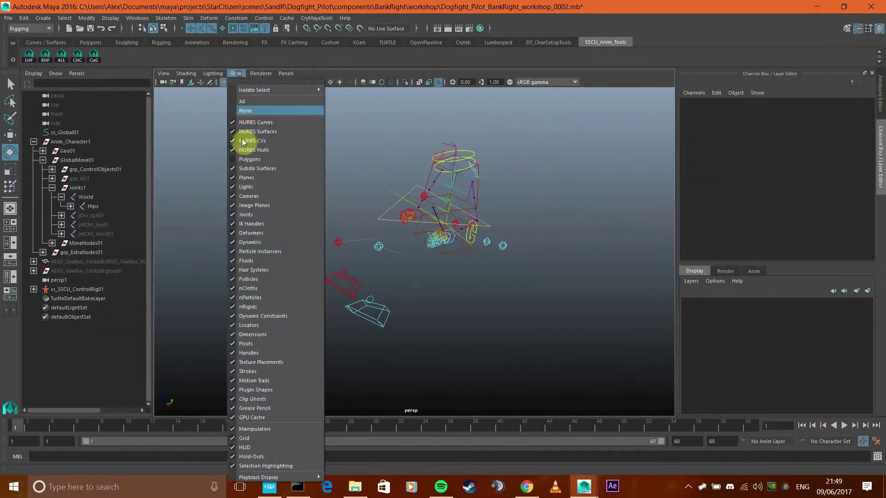
click(248, 159)
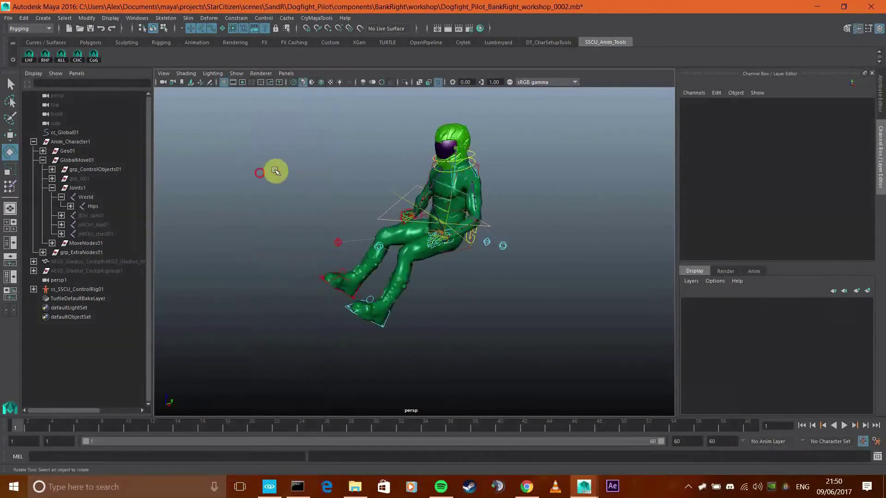
Turn on the visibility of the AEGS Gladius cockpit render mesh, and clear the selection
click(82, 263)
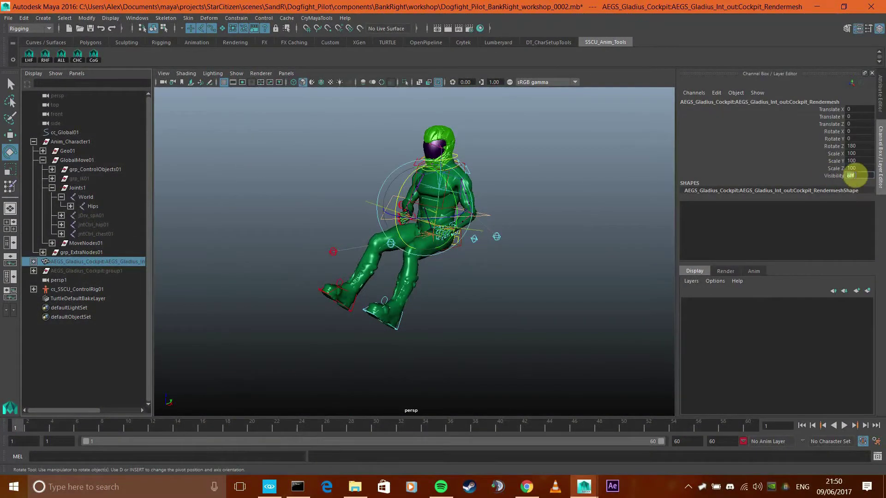
text(1)
key(Return)
click(550, 267)
Play the bank animation with the pilot and cockpit framed together, and stop playback at frame 51
alt+drag(442, 254, 411, 232)
alt+right_drag(411, 232, 402, 180)
alt+middle_drag(408, 193, 415, 277)
alt+drag(415, 277, 339, 263)
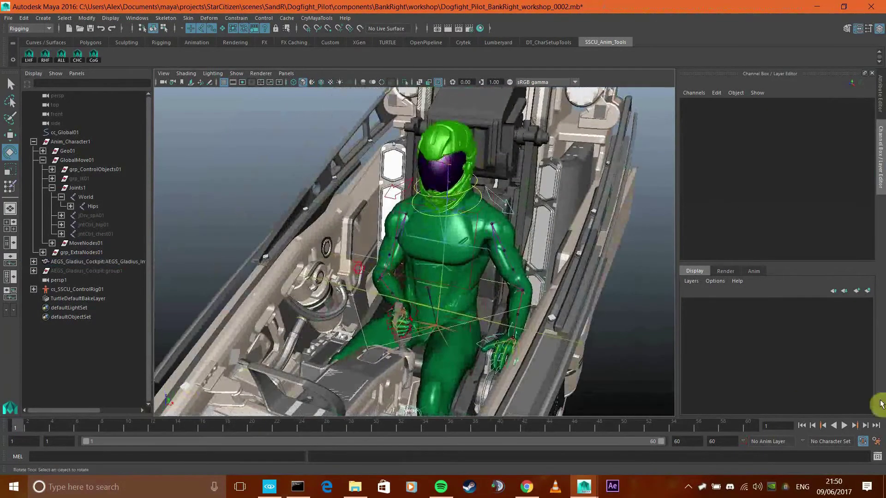
click(844, 426)
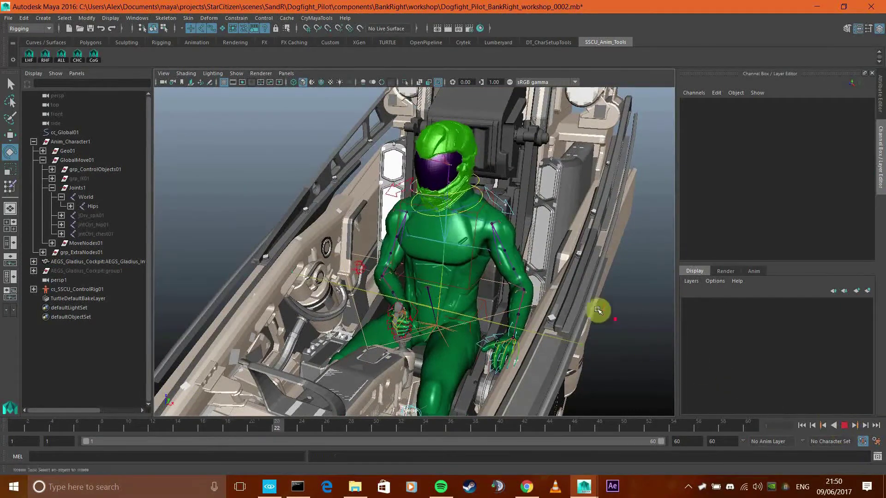
scroll(468, 252, down, 2)
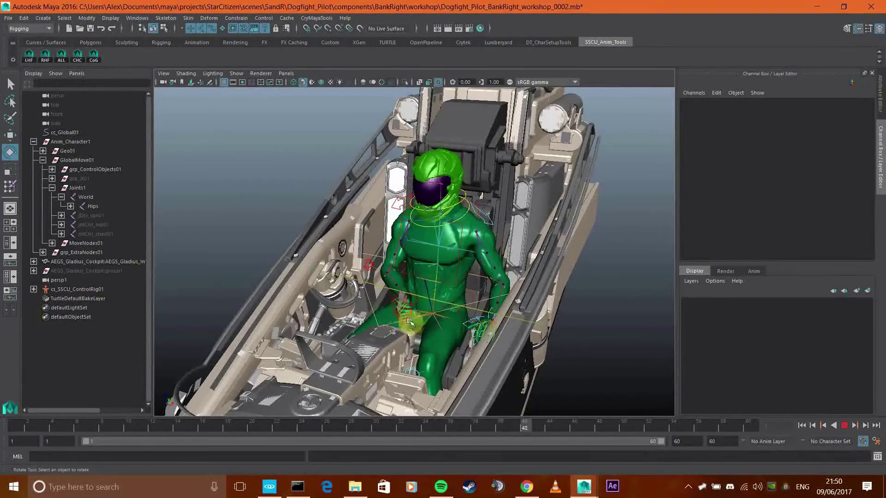
click(847, 422)
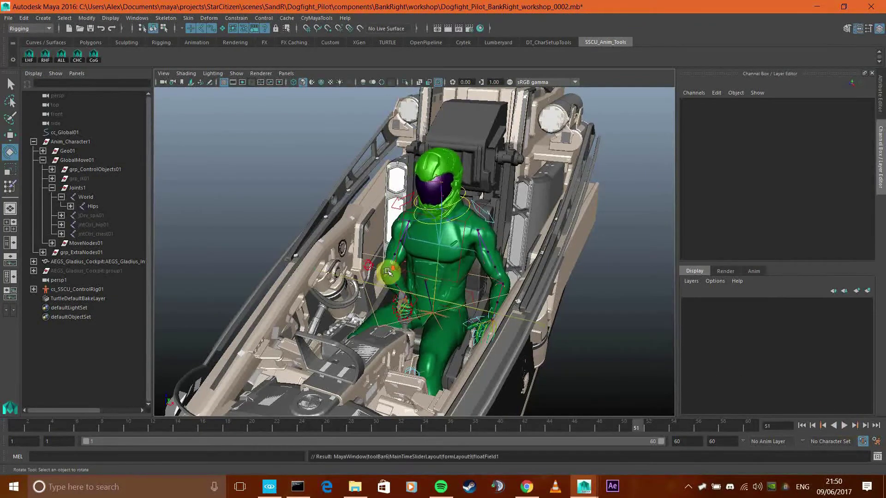
Examine the seated pilot's pose, hands and rig controls inside the cockpit from several angles and distances
scroll(385, 272, down, 3)
scroll(382, 272, up, 5)
alt+drag(264, 238, 406, 312)
scroll(514, 336, down, 3)
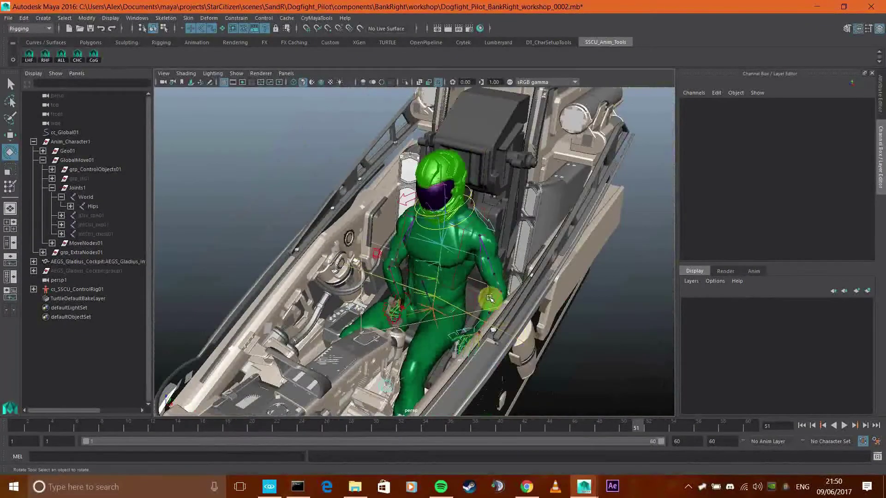
scroll(454, 291, down, 3)
scroll(393, 257, up, 5)
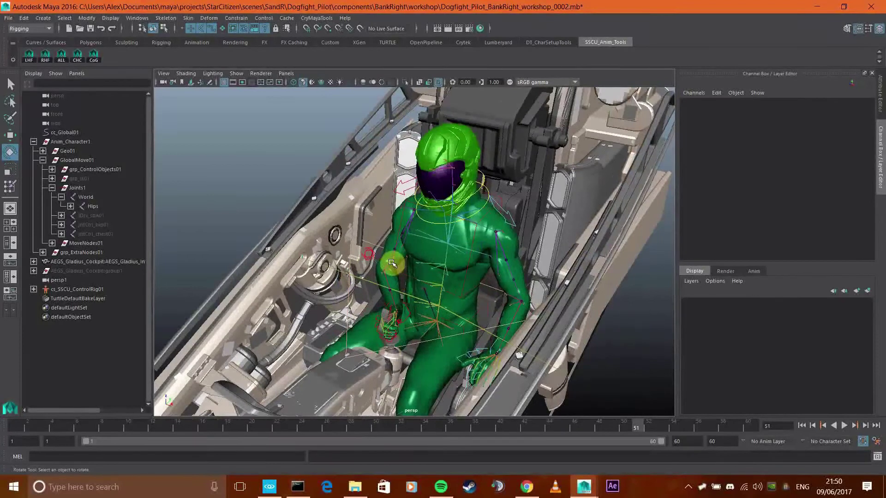
scroll(404, 234, down, 3)
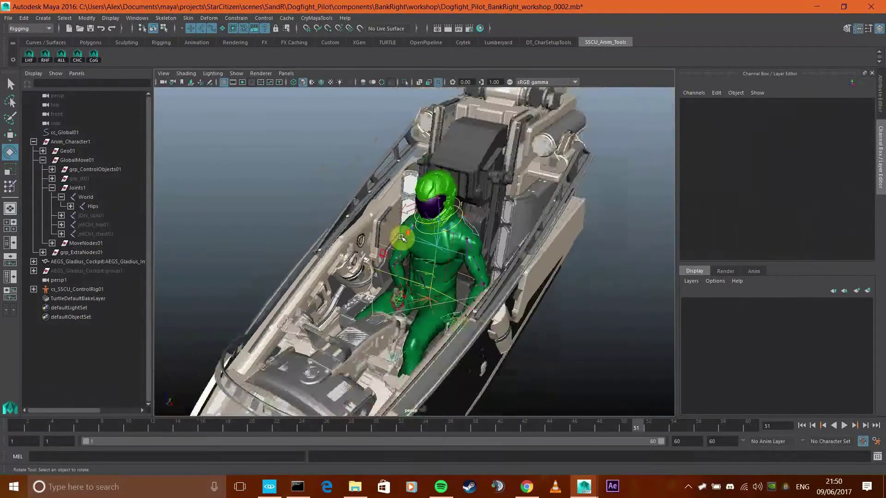
scroll(387, 257, up, 1)
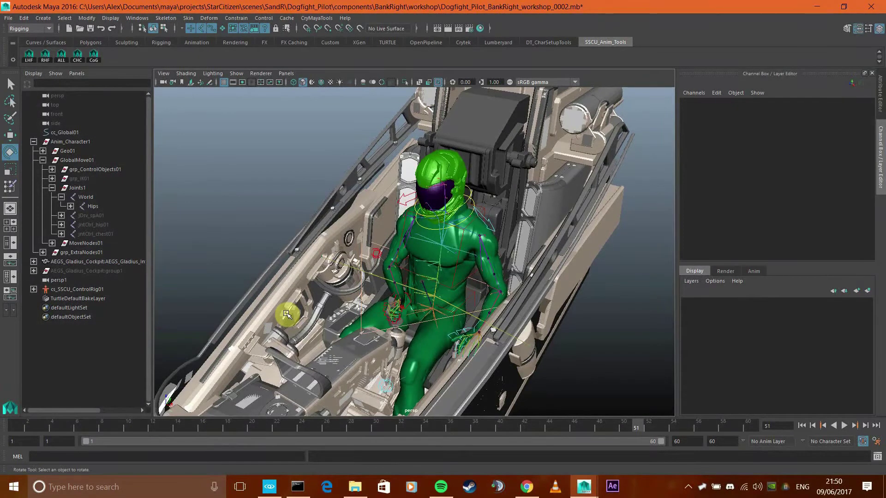
alt+drag(391, 308, 393, 237)
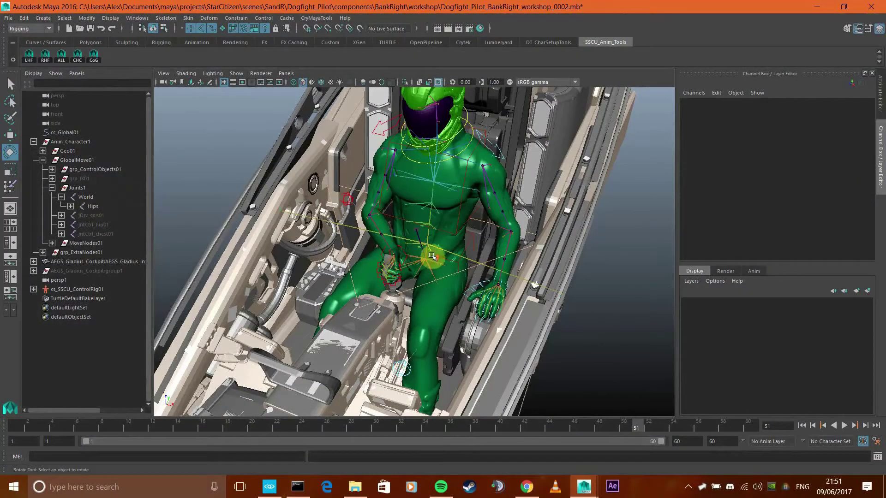
alt+drag(433, 252, 346, 237)
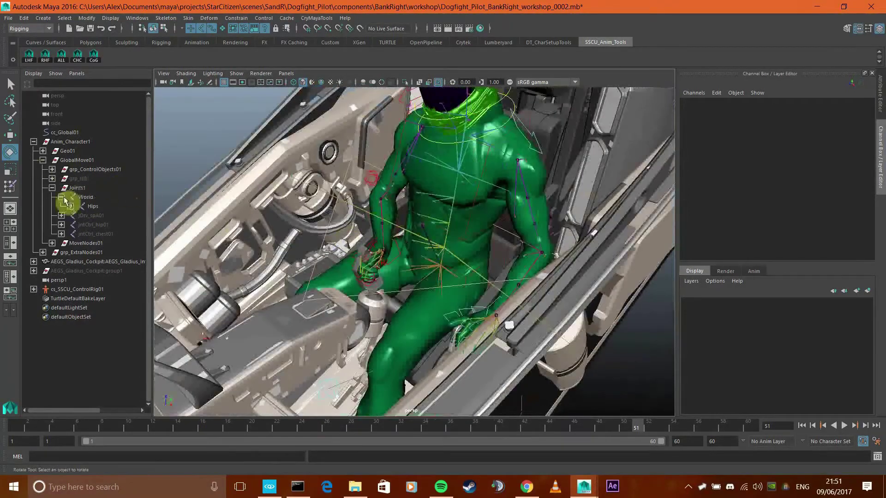
scroll(311, 261, down, 4)
scroll(312, 261, up, 4)
alt+drag(280, 233, 476, 302)
scroll(476, 302, down, 5)
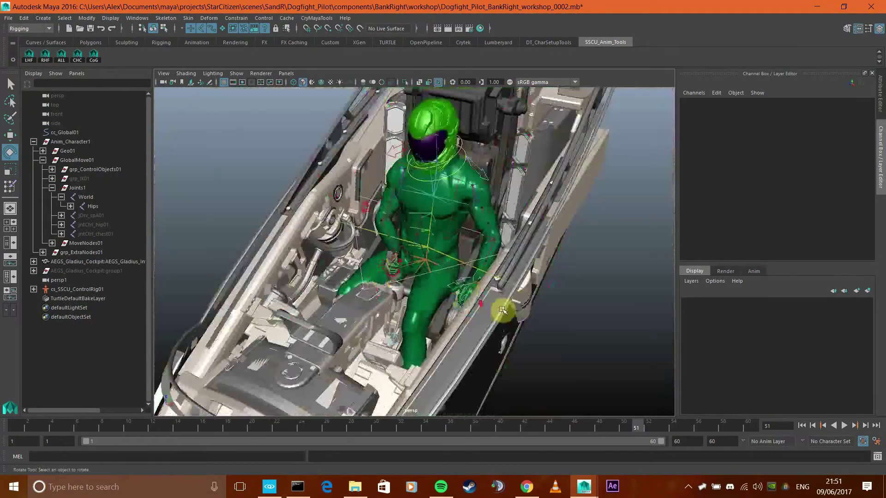
alt+drag(597, 334, 575, 326)
mouse_move(531, 308)
alt+mouse_down()
mouse_move(544, 319)
mouse_move(518, 332)
mouse_move(552, 334)
mouse_move(517, 333)
mouse_move(533, 318)
alt+mouse_up()
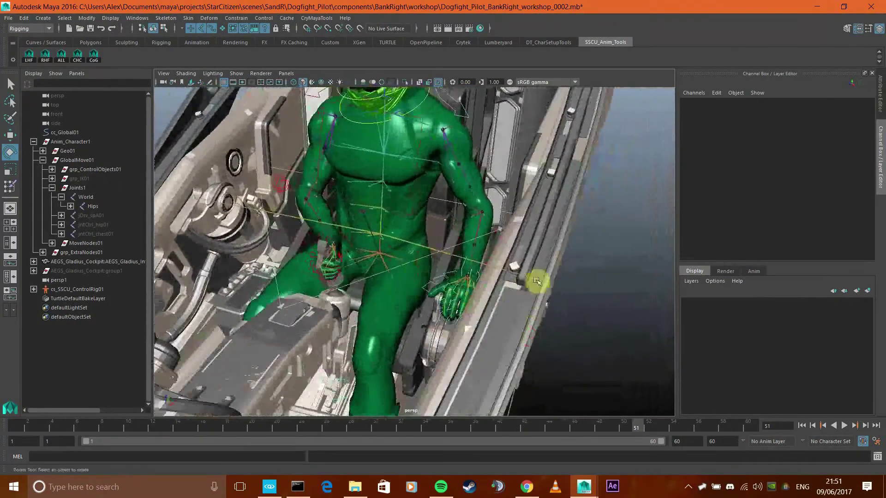
alt+drag(389, 226, 99, 230)
alt+drag(303, 229, 280, 231)
alt+right_drag(280, 231, 263, 220)
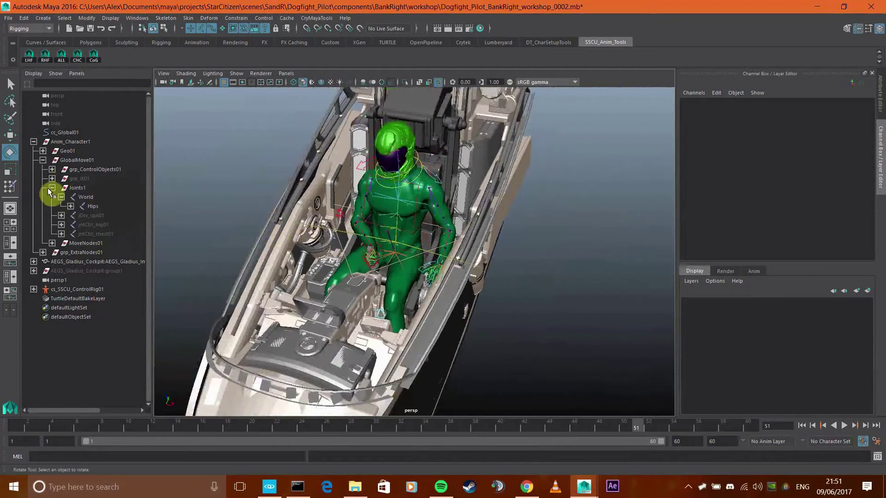
mouse_move(202, 182)
alt+right_down()
mouse_move(263, 206)
mouse_move(219, 181)
alt+right_up()
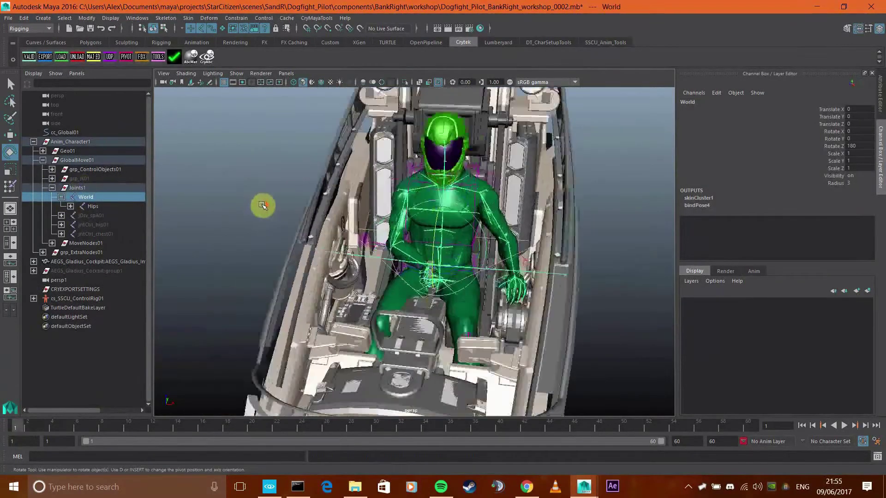
Play the animation with a front view of the pilot and cockpit, and return to frame 1
alt+right_drag(410, 247, 341, 209)
alt+drag(340, 210, 362, 214)
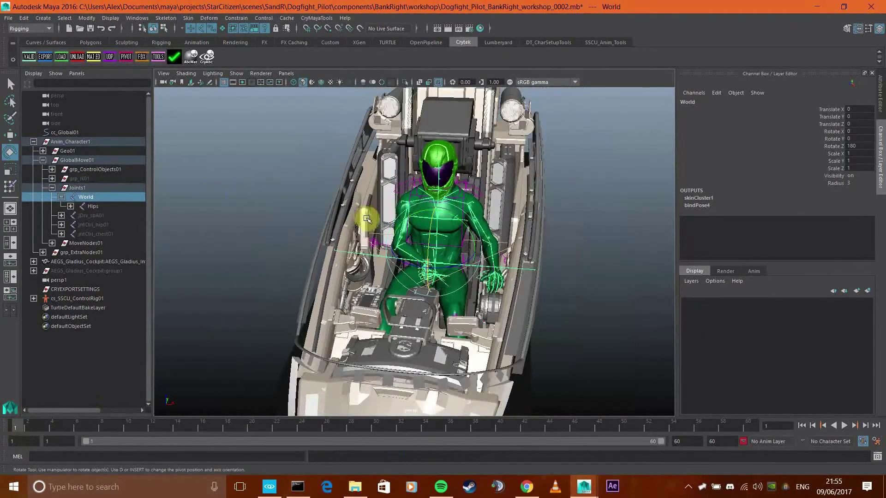
click(28, 429)
key(alt+v)
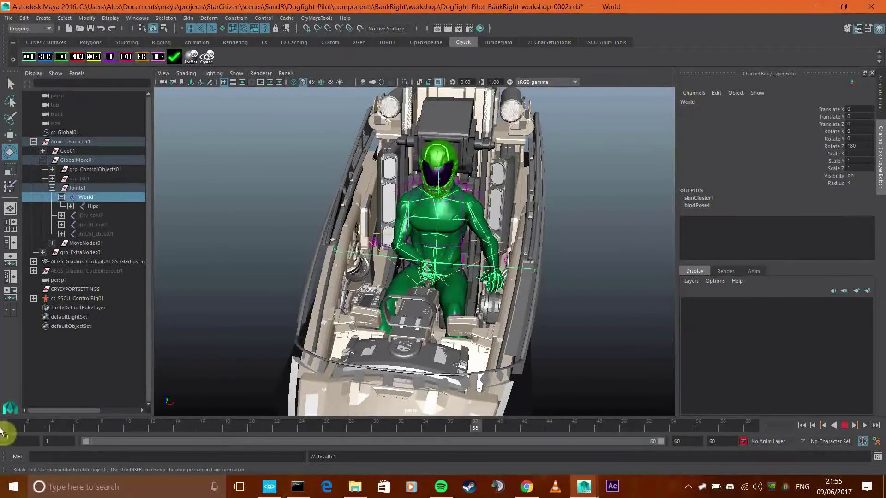
click(10, 431)
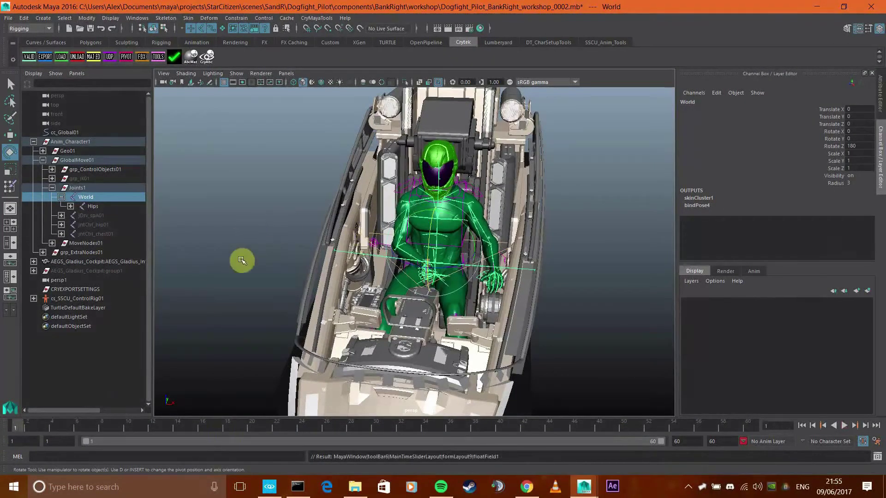
Select the World joint under Joints1 and extend the selection to its entire joint hierarchy
click(266, 199)
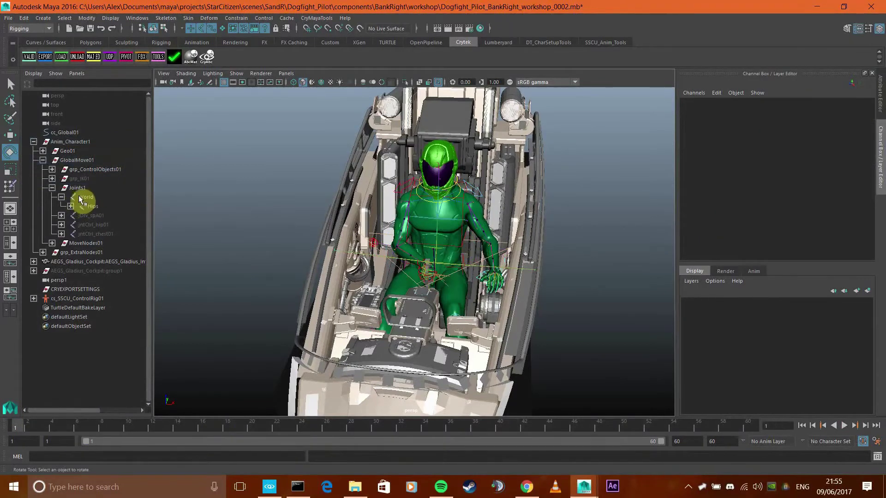
click(75, 159)
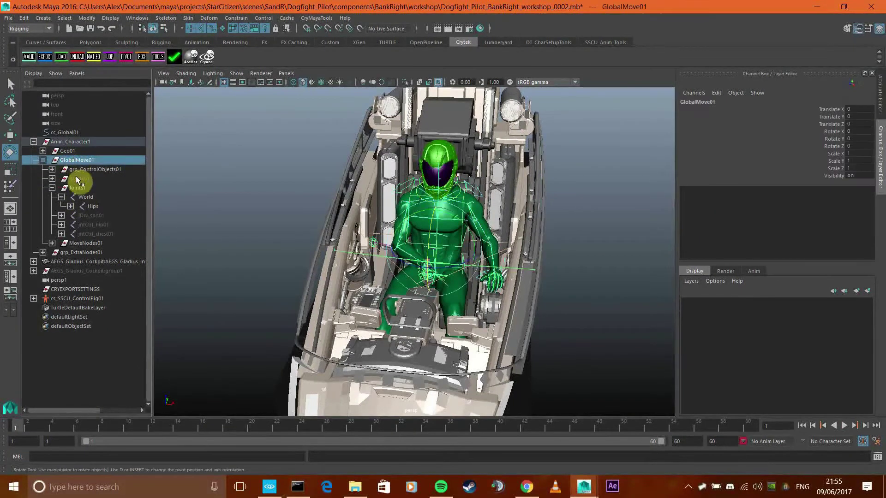
click(87, 198)
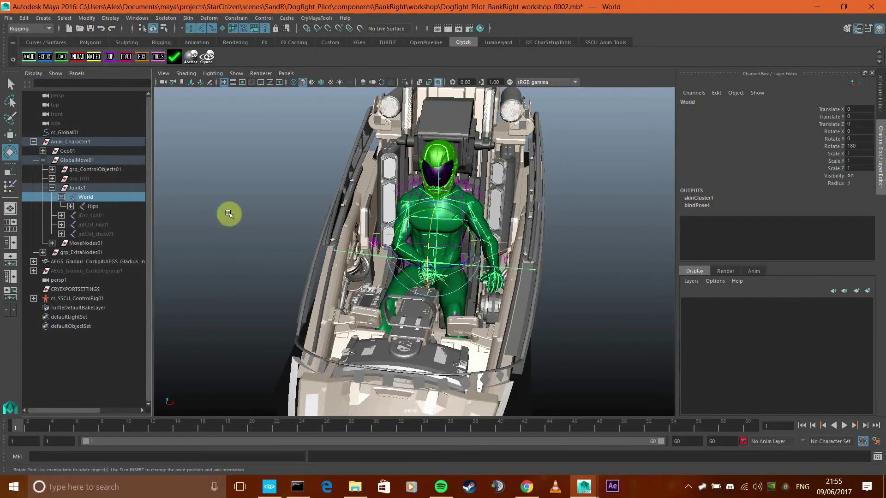
right_drag(273, 196, 246, 256)
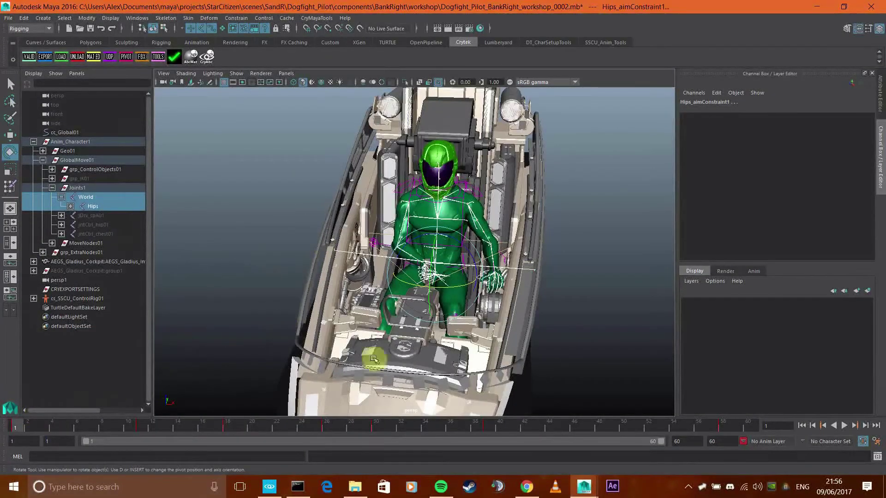
scroll(297, 283, up, 1)
scroll(297, 284, down, 1)
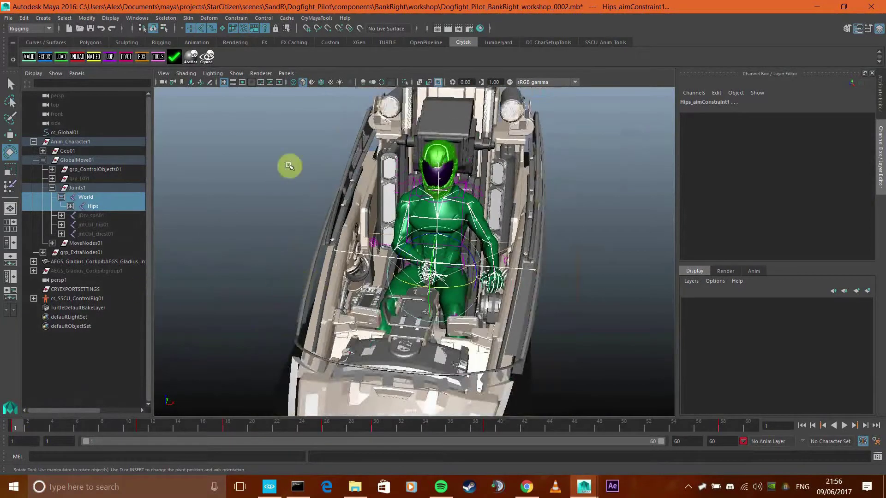
Bake the selected joints' animation to a new layer over the time slider range, sampling by 1 and keeping unbaked keys
click(30, 28)
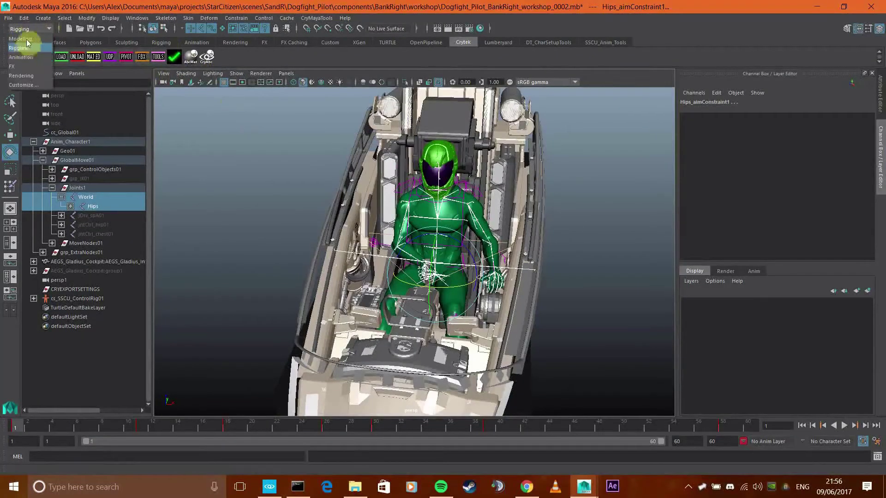
click(24, 56)
click(159, 18)
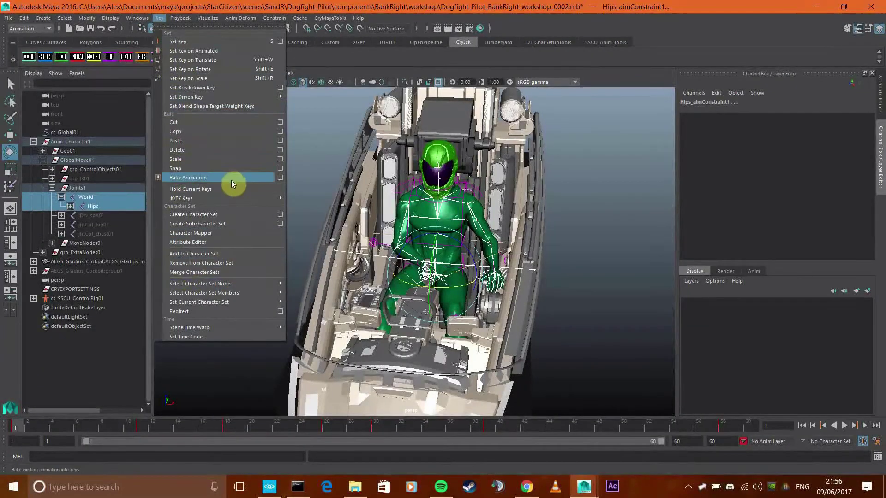
click(279, 178)
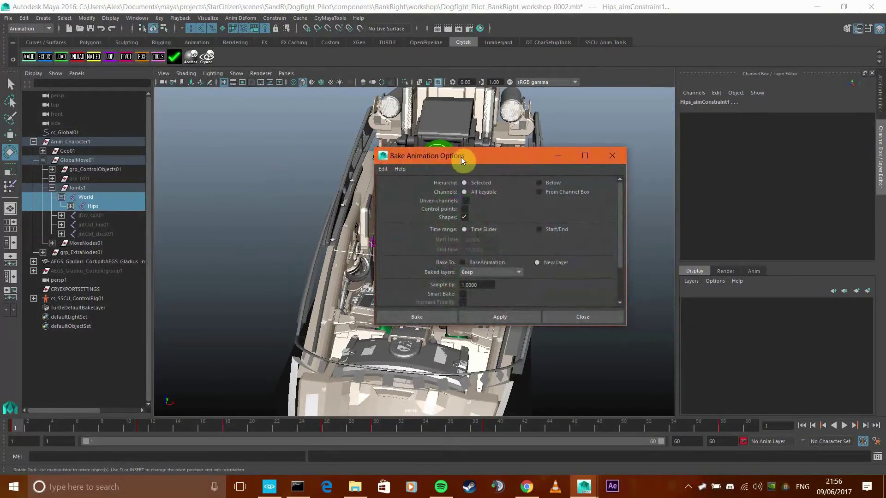
drag(459, 157, 239, 110)
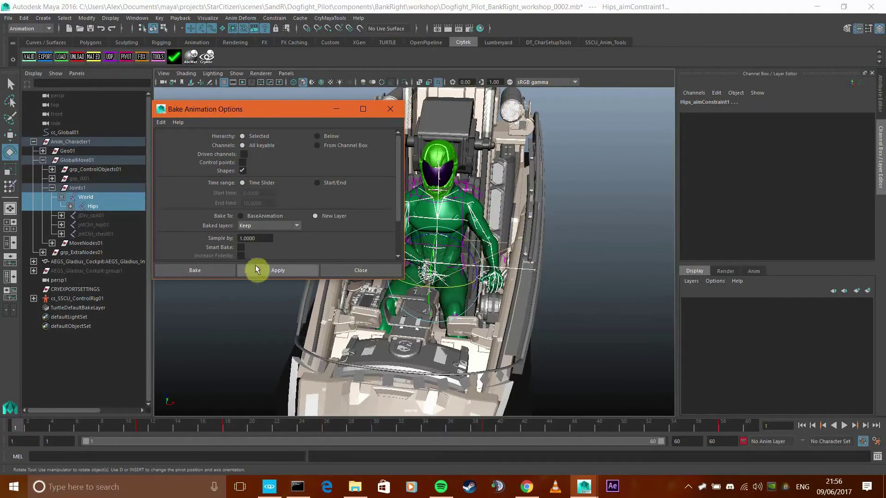
scroll(286, 200, down, 3)
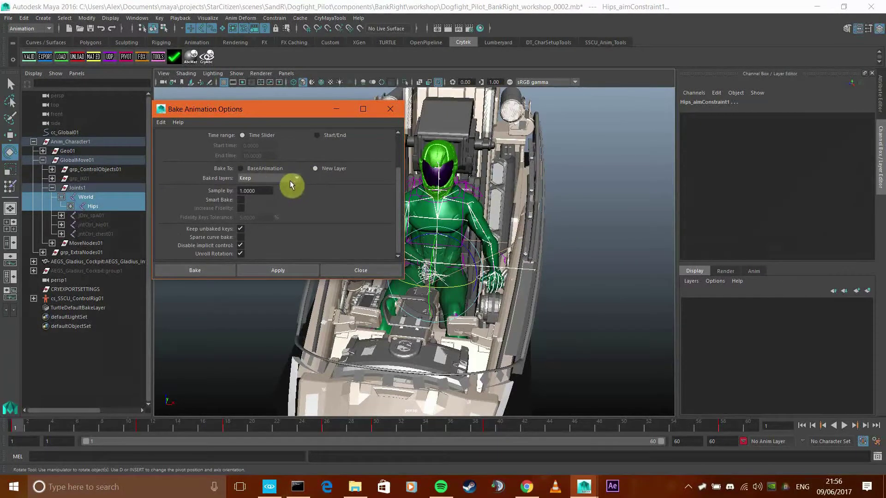
click(219, 268)
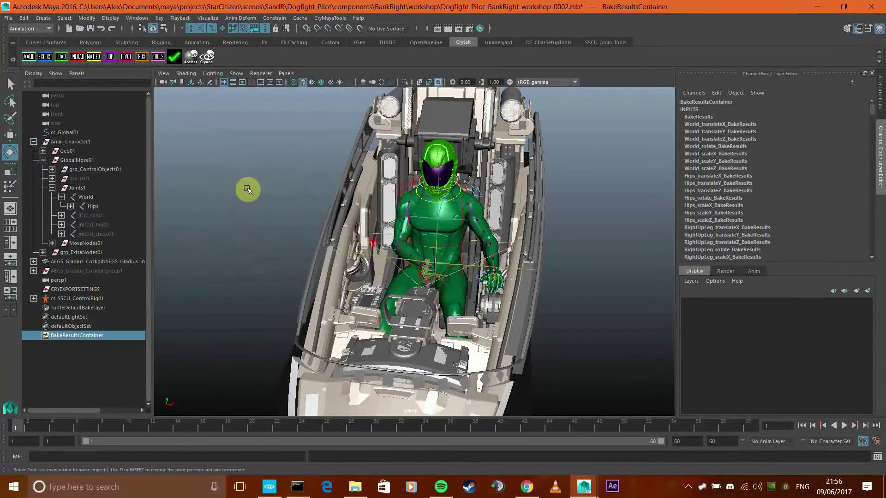
Select the World joint to scrub and play back its baked animation, and display the list of animation layers
click(85, 199)
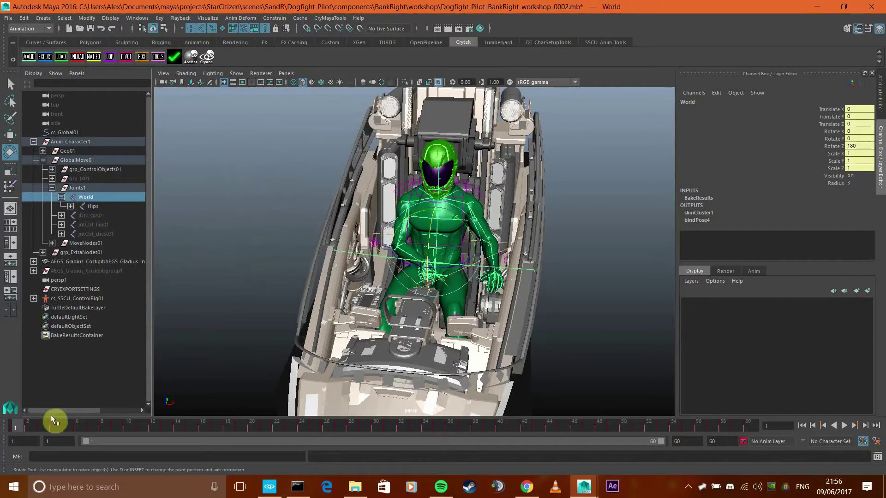
drag(101, 427, 113, 427)
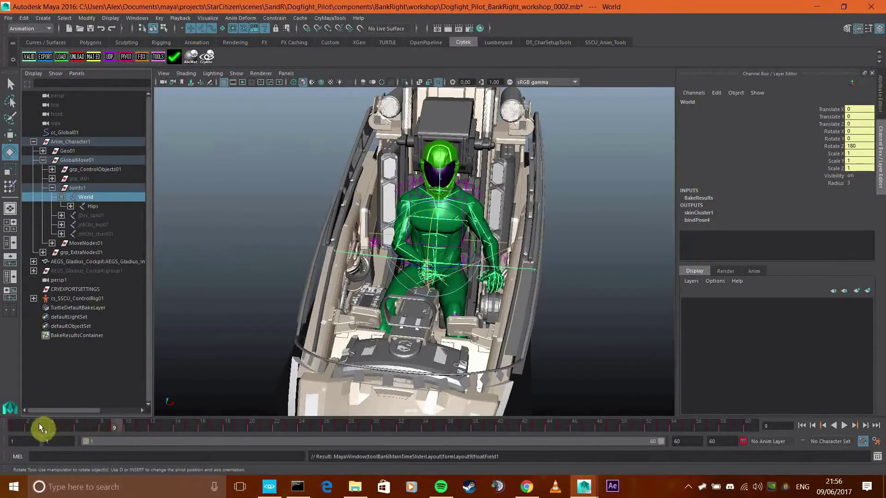
key(alt+v)
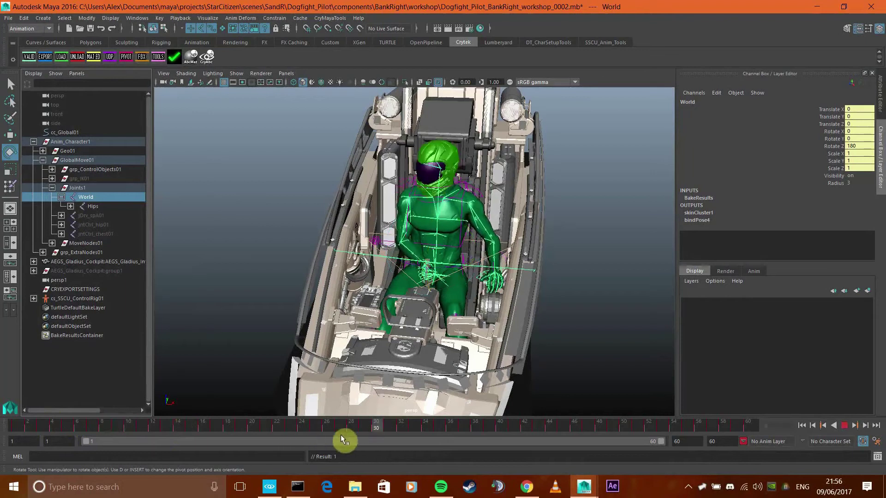
click(756, 271)
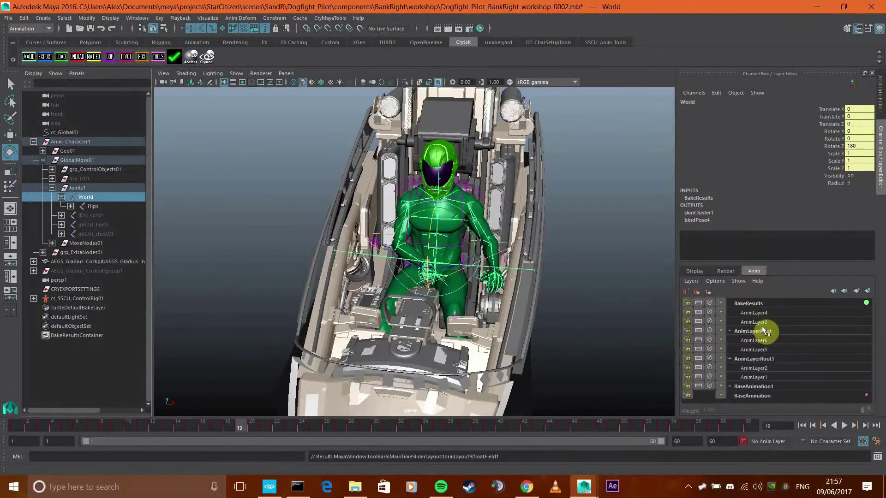
Select the BakeResults animation layer and view the whole cockpit with the pilot
click(772, 304)
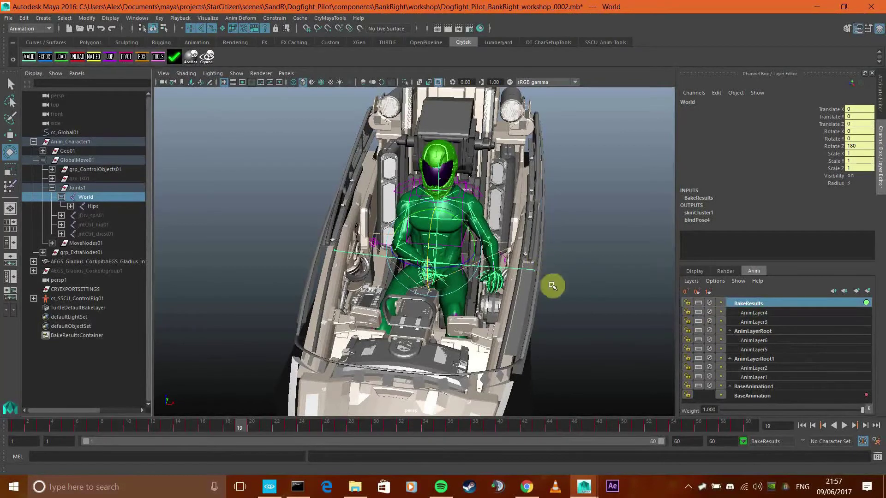
scroll(548, 299, up, 3)
scroll(600, 203, down, 4)
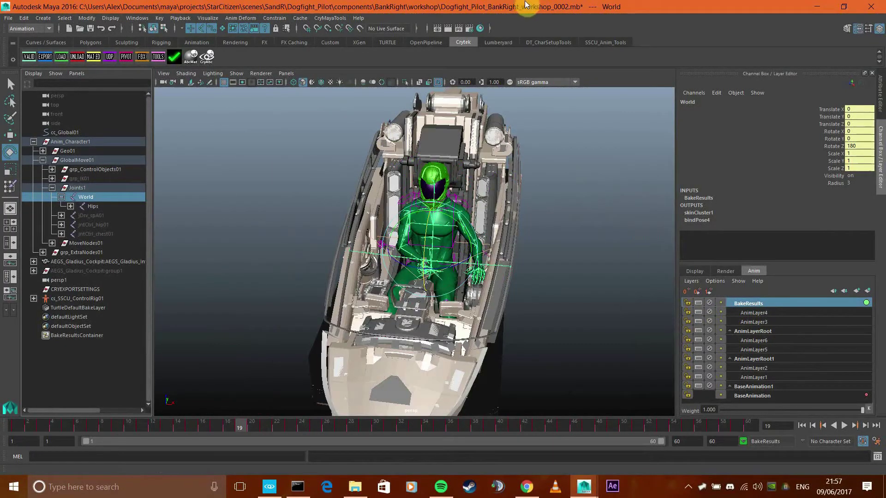
Delete the existing SaR_BankRight entry from the Crytek exporter's animation manager
click(45, 56)
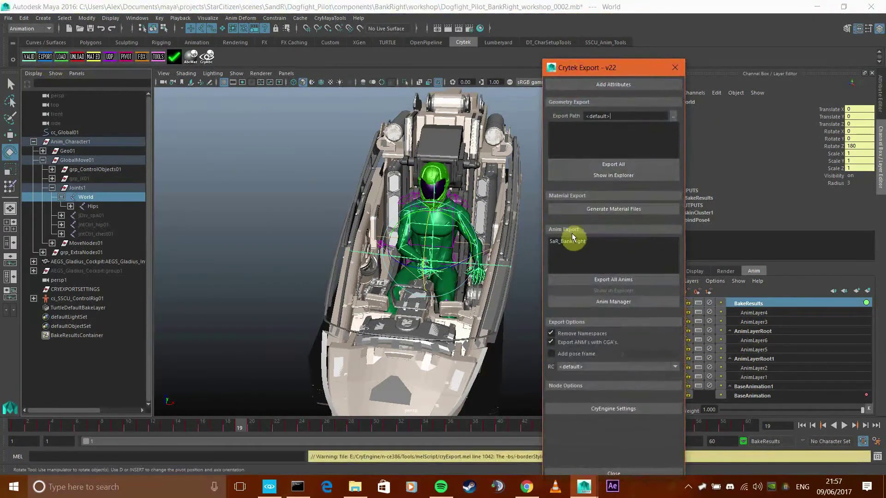
click(574, 240)
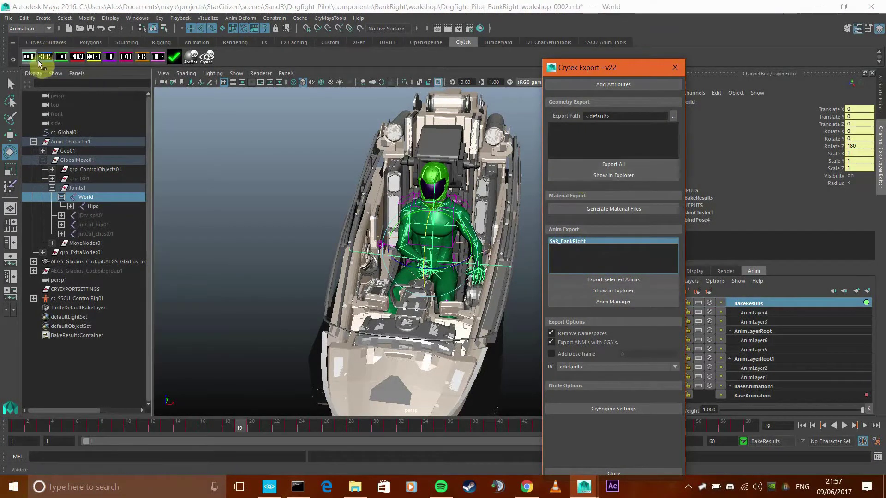
click(619, 303)
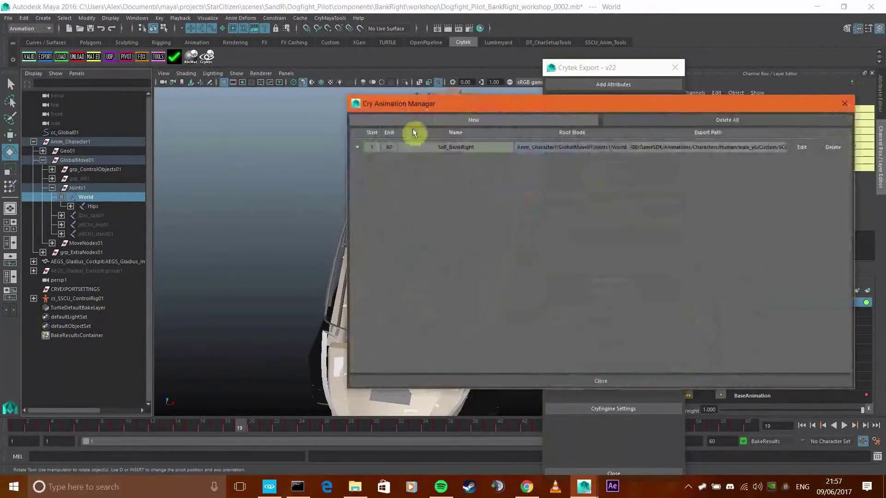
click(835, 147)
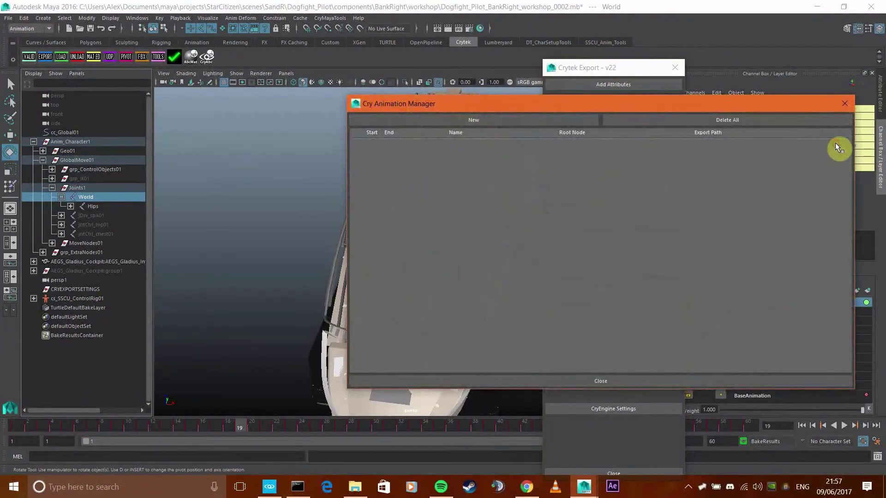
Start a new animation range named SaR_BankRightModified with end frame 60 and the selected World joint as its root
click(467, 121)
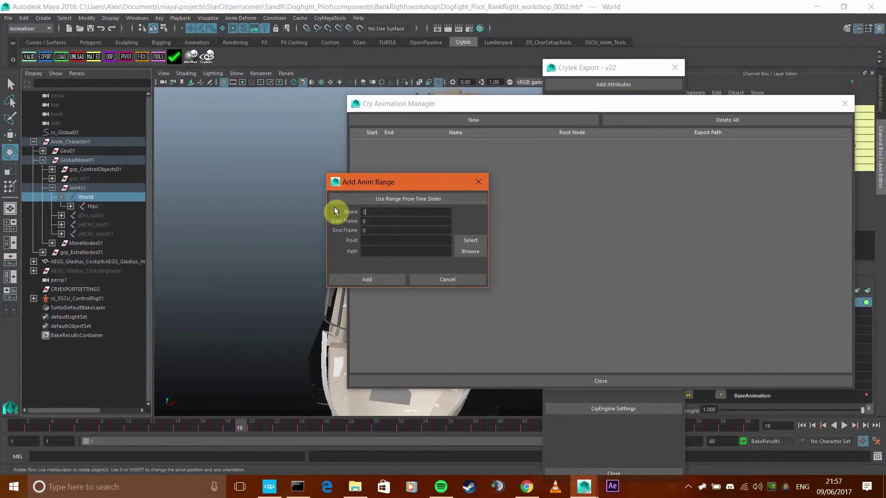
text(Sar)
key(BackSpace)
text(BankRightModified)
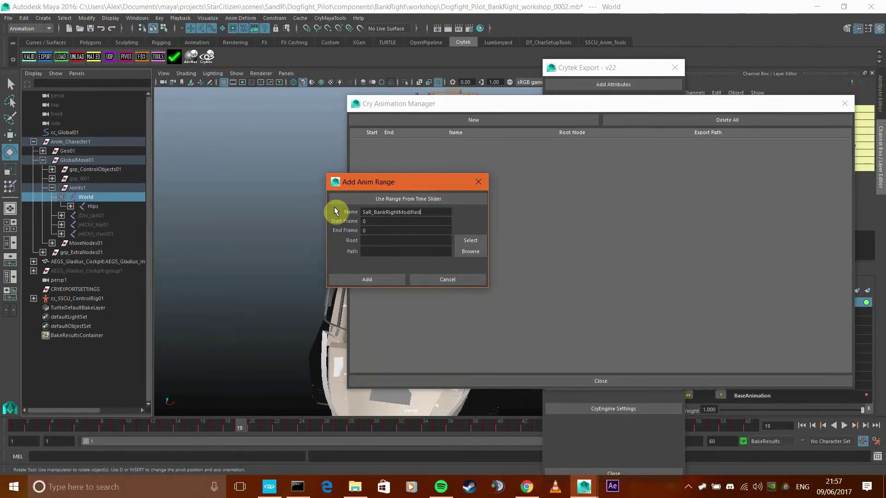
double_click(382, 230)
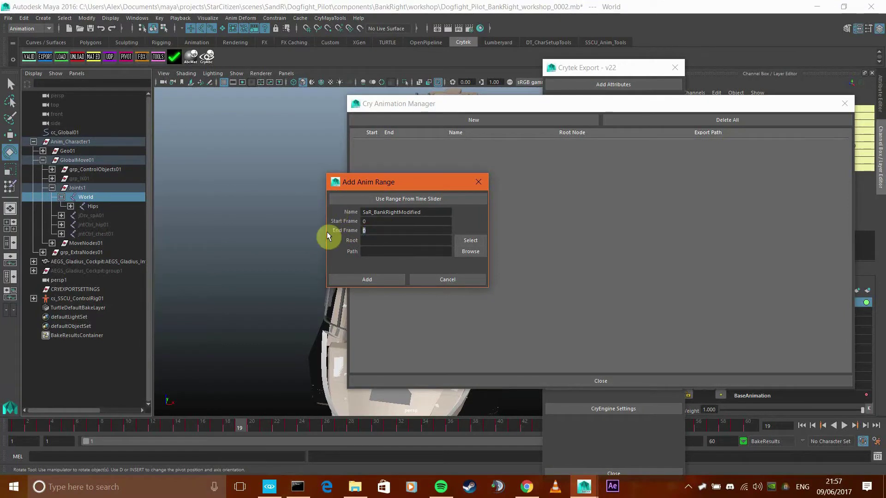
text(60)
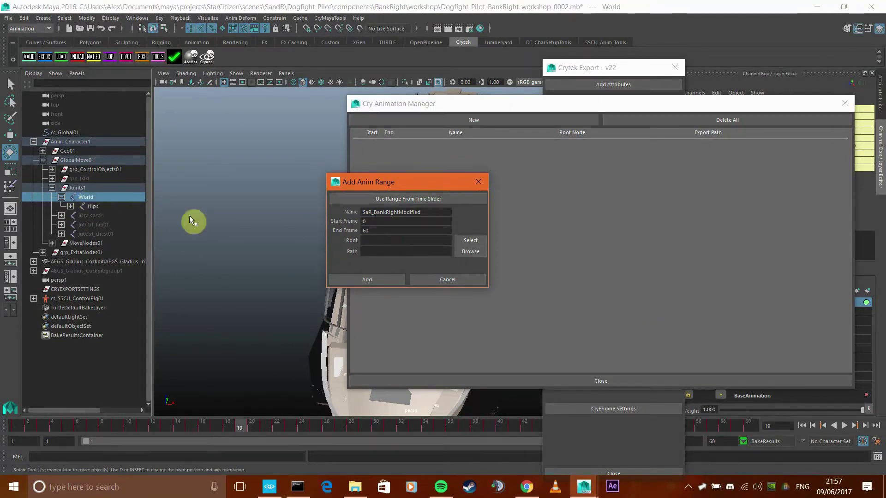
click(477, 240)
Browse for the range's export path, going to E:\CryEngine\n-ce386\GameSDK\Animations\Characters\Human
click(430, 252)
click(471, 252)
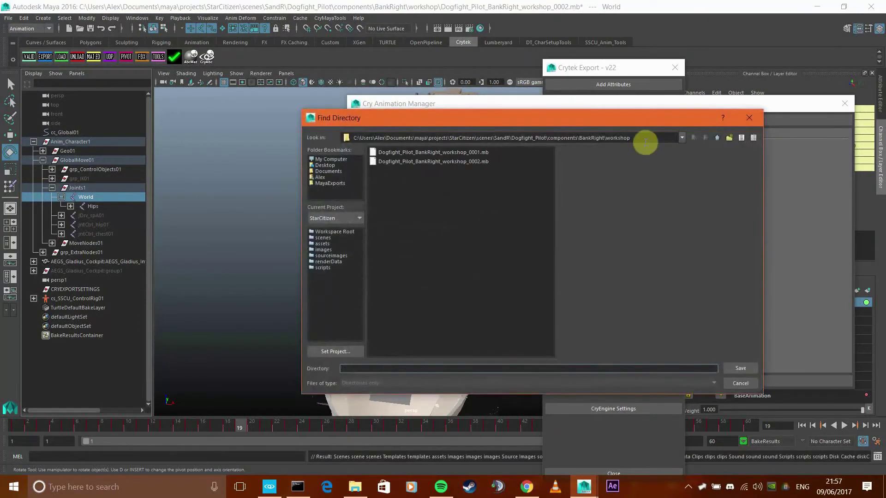
drag(630, 138, 239, 135)
text(E:\CryEngine\n-ce386)
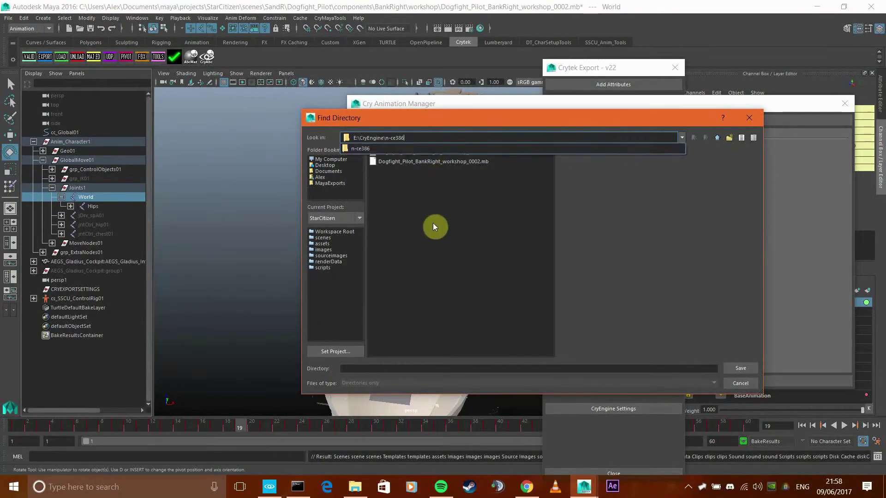
key(Return)
double_click(389, 188)
click(390, 162)
double_click(389, 162)
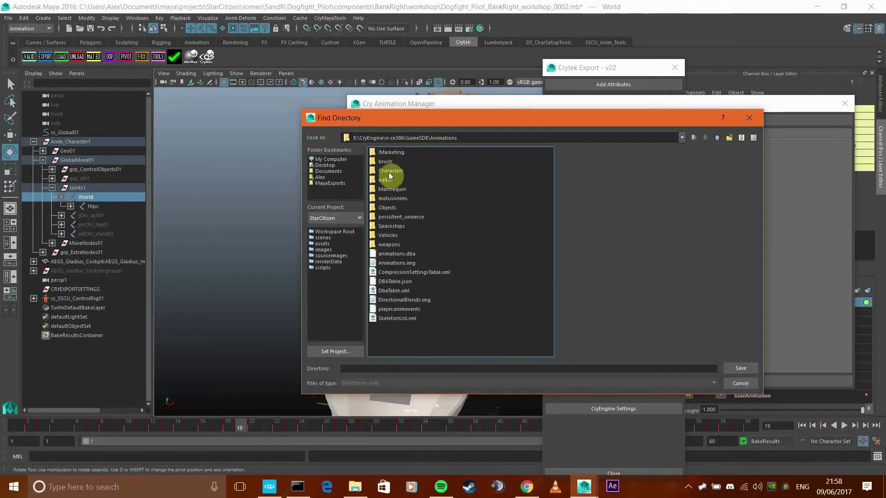
click(393, 173)
double_click(394, 172)
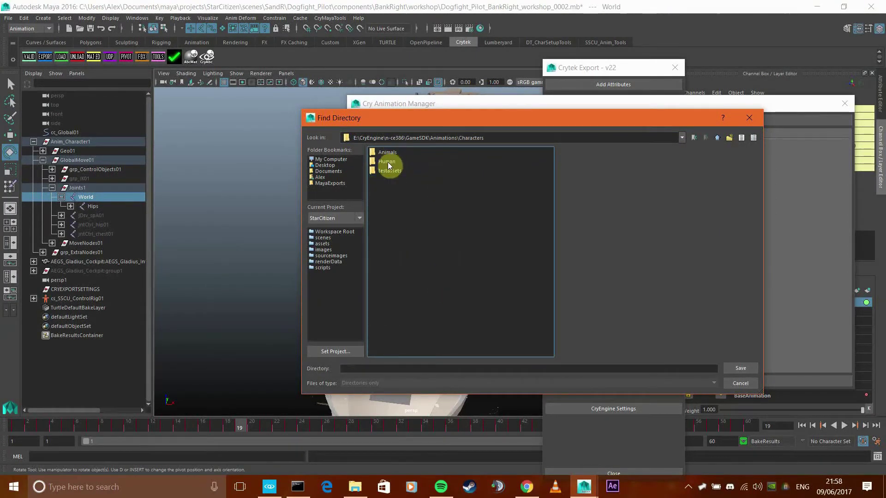
click(389, 161)
double_click(389, 162)
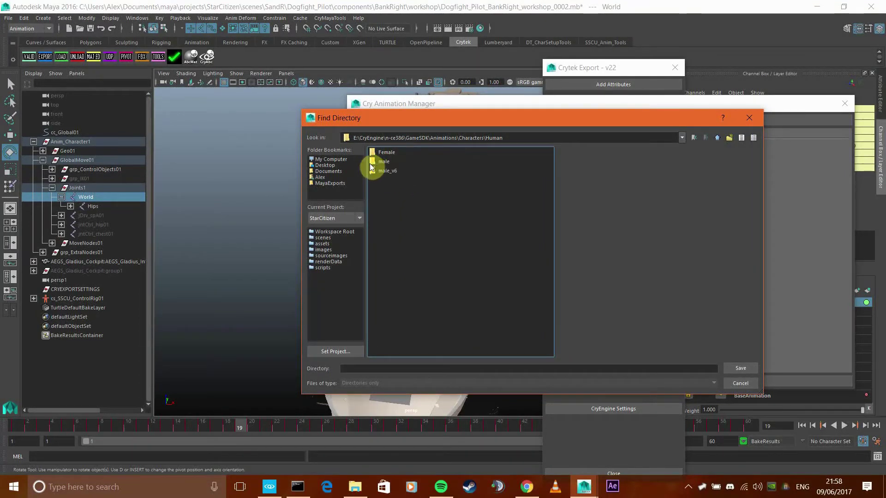
Set the export path to the male_v6\Custom\SCCU\SaR\bankRight folder and add the animation range
double_click(386, 171)
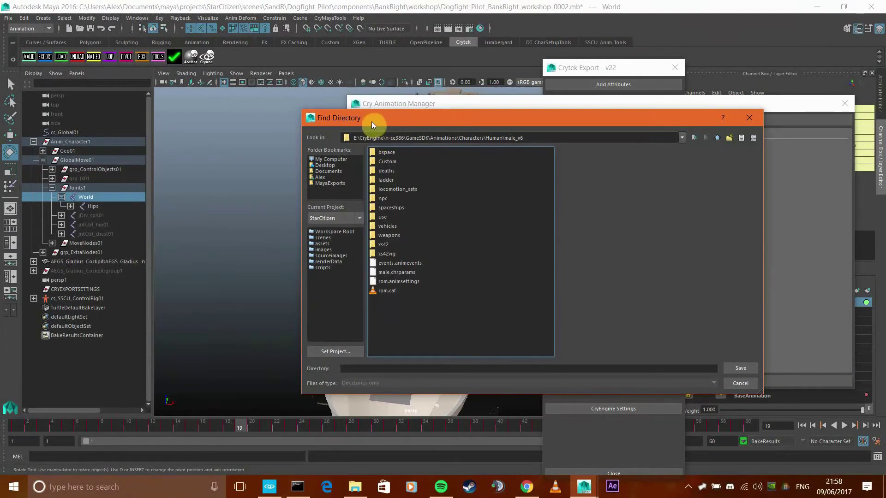
drag(372, 121, 322, 106)
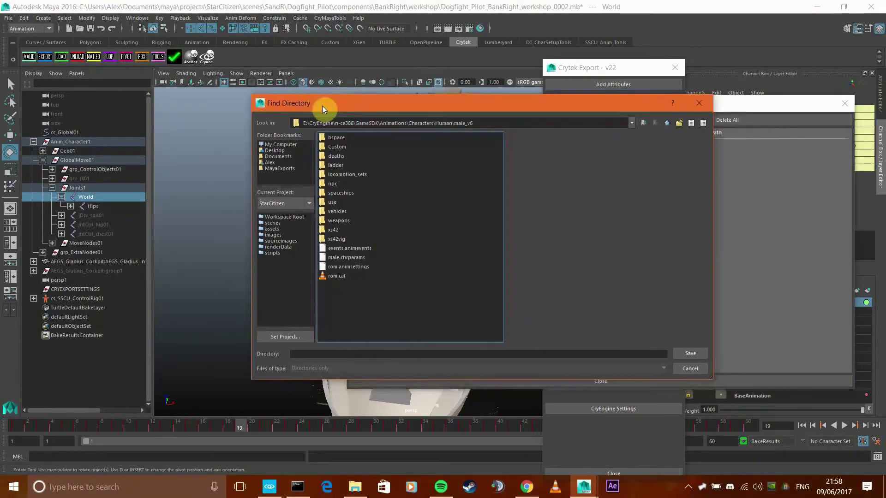
double_click(337, 145)
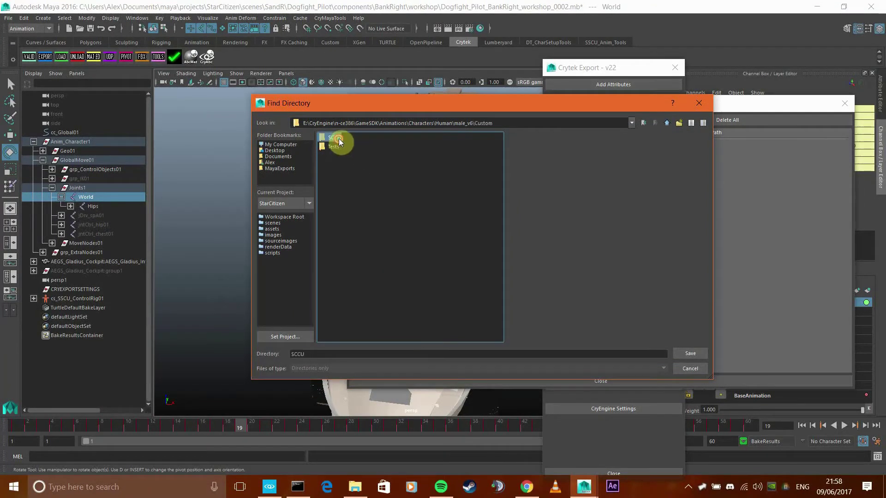
double_click(339, 138)
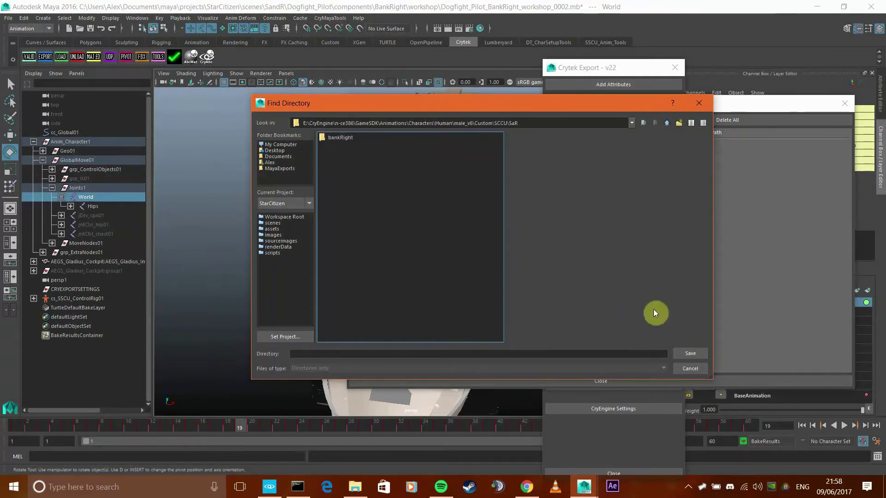
double_click(342, 137)
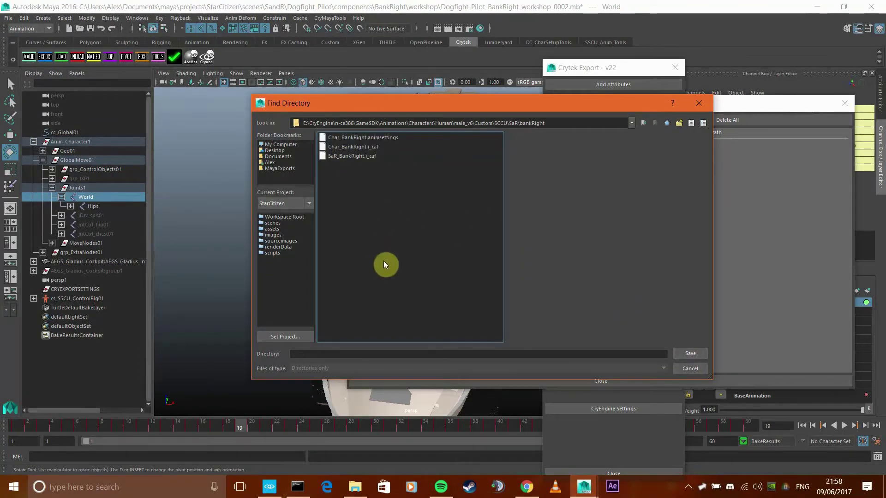
click(691, 353)
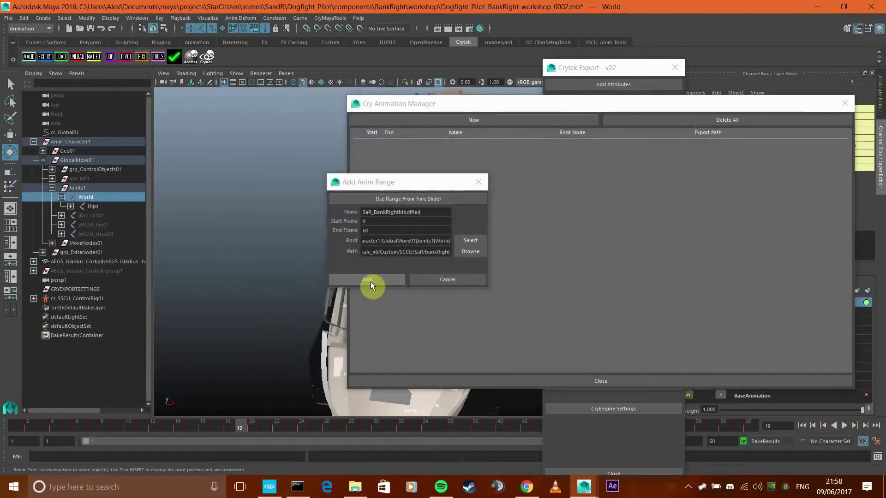
click(369, 280)
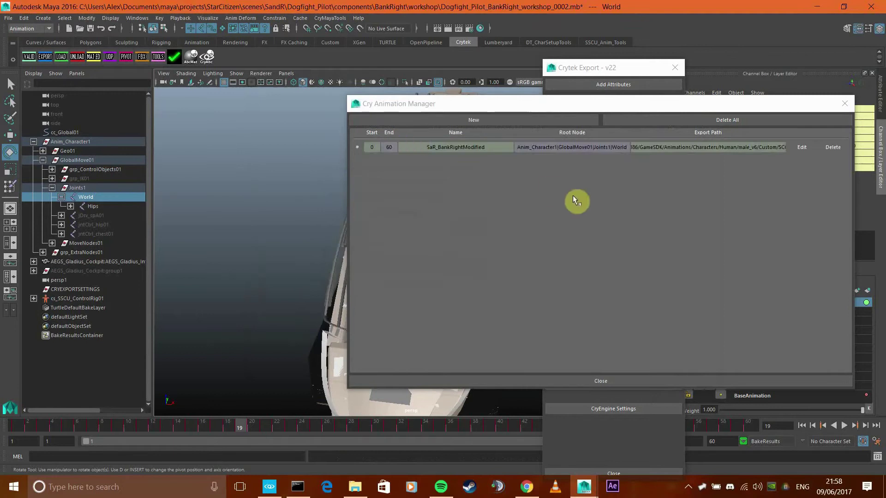
Close the animation manager and export the SaR_BankRightModified animation
click(579, 380)
click(594, 242)
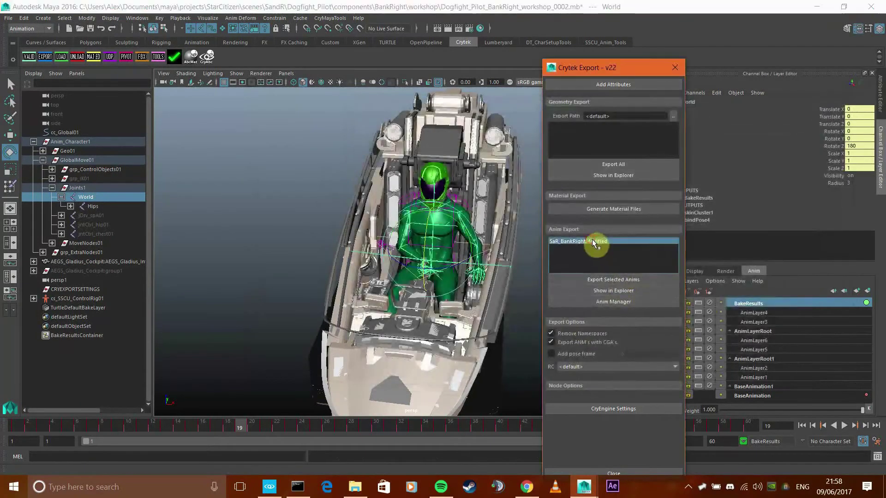
click(626, 279)
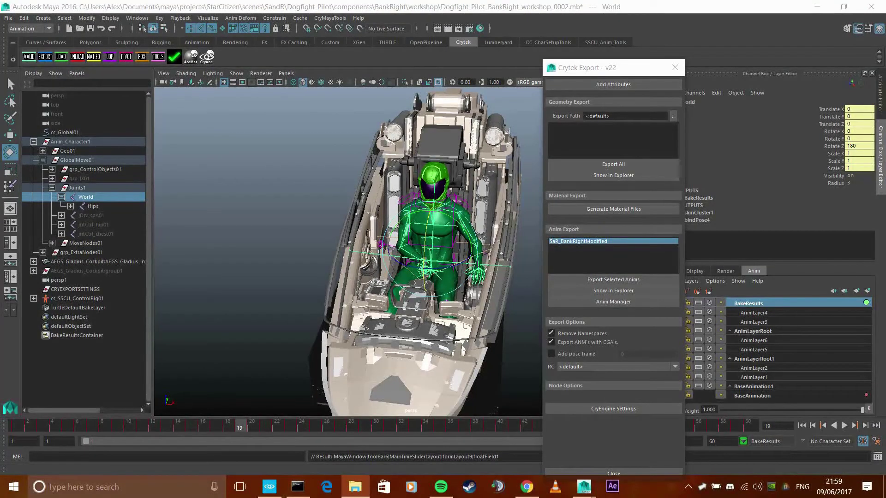
In File Explorer, go from GameSDK to Animations\Characters\Human\male_v6\Custom\SCCU\SaR\bankRight and check the exported animation files
drag(0, 184, 286, 87)
scroll(211, 262, down, 7)
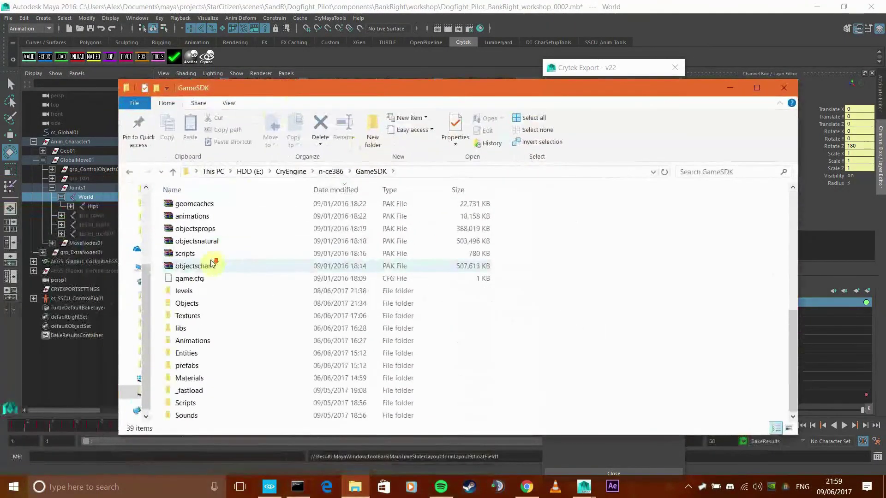
double_click(213, 340)
double_click(202, 230)
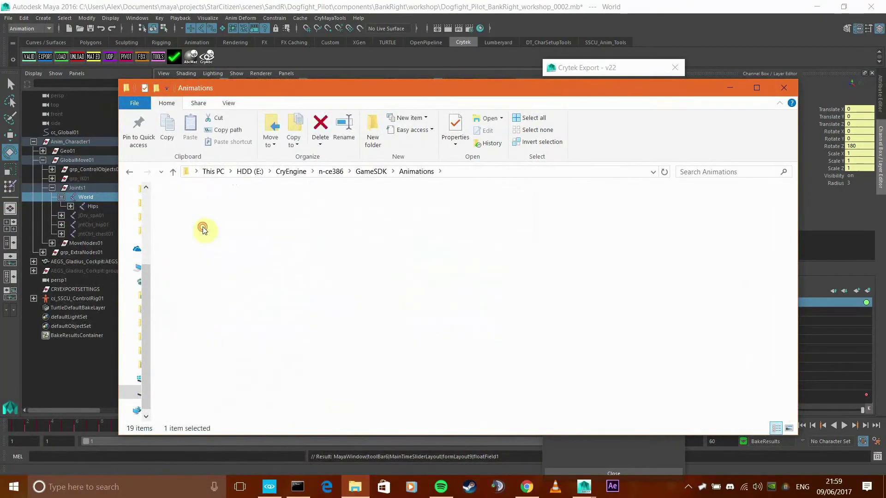
double_click(217, 221)
double_click(210, 233)
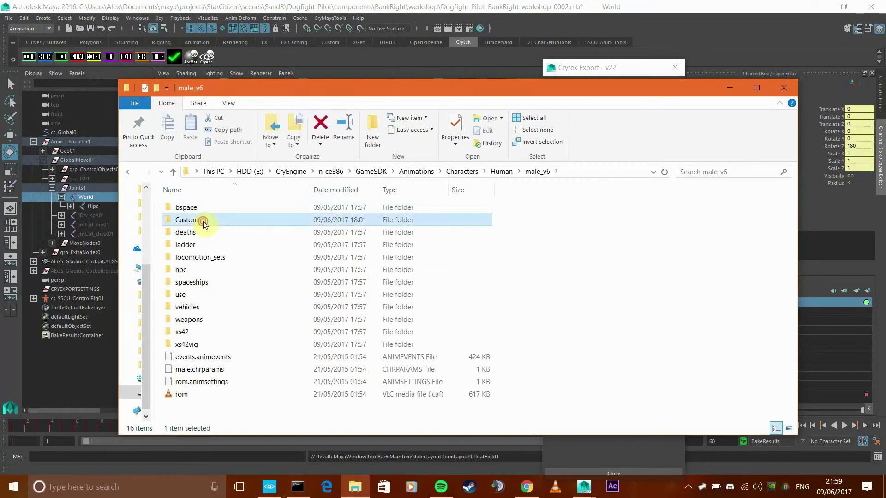
double_click(205, 221)
double_click(206, 207)
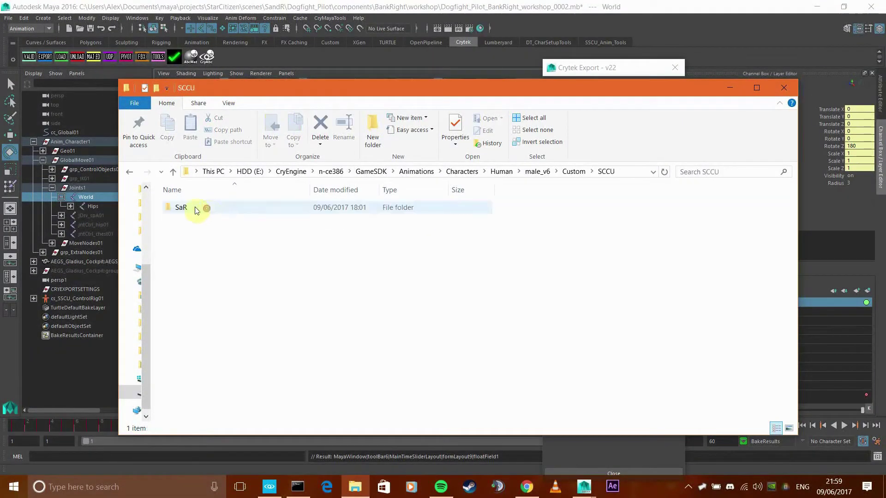
double_click(183, 209)
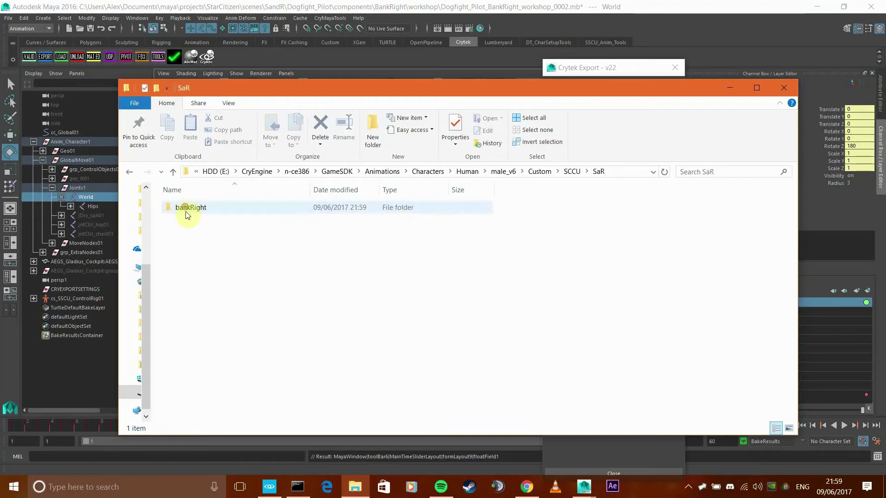
double_click(234, 209)
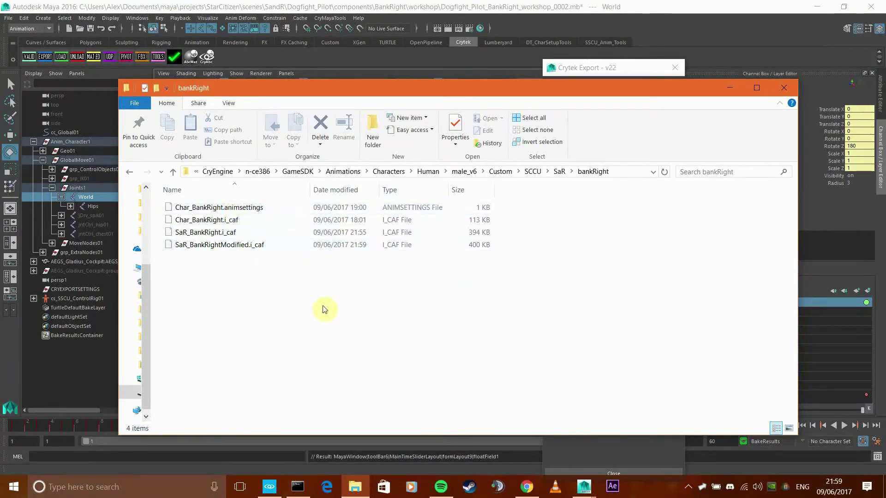
drag(323, 305, 202, 273)
click(243, 270)
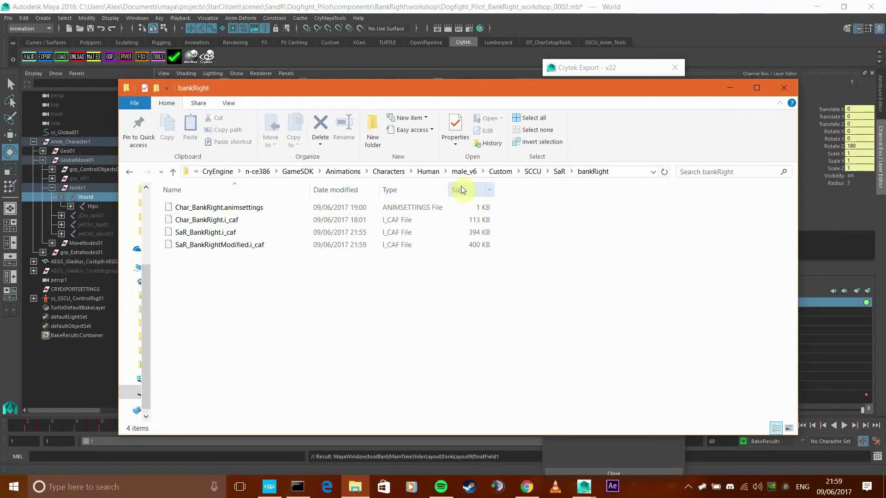
Switch to CRYENGINE Sandbox, open the Character Tool, and view the whole bhm_skeleton_v6_customtests.cdf character
click(279, 490)
right_drag(377, 225, 372, 222)
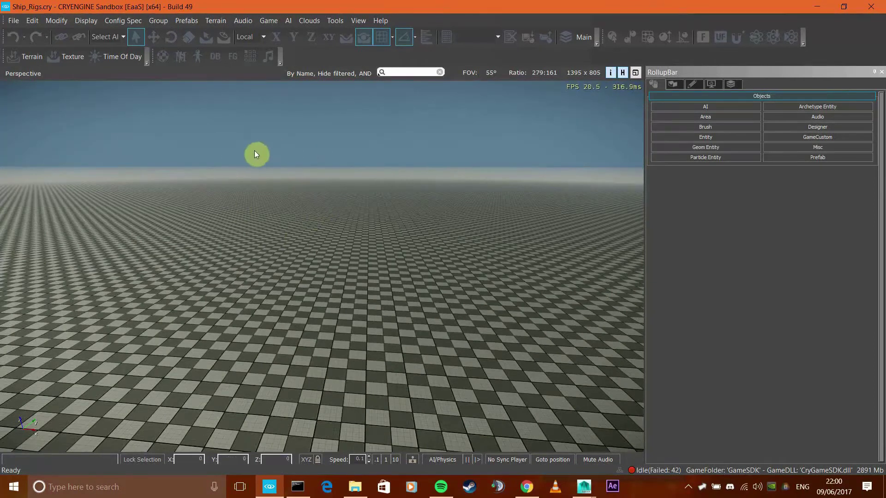
right_drag(255, 151, 251, 148)
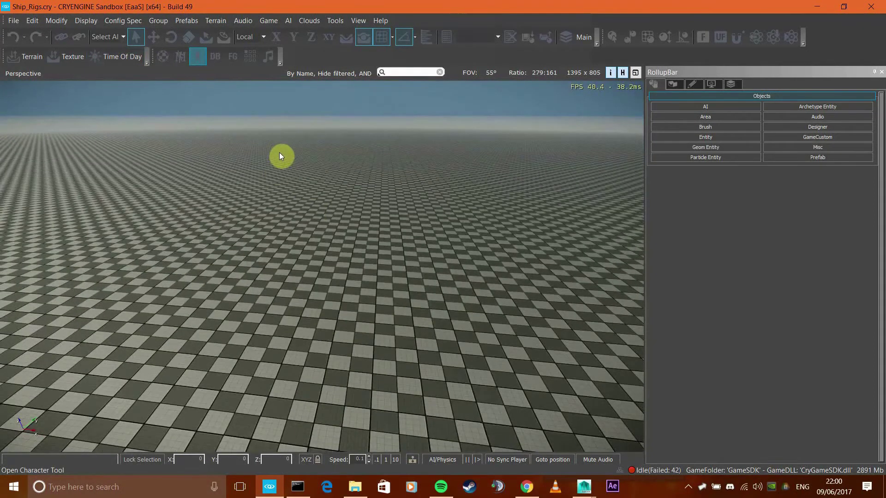
click(189, 77)
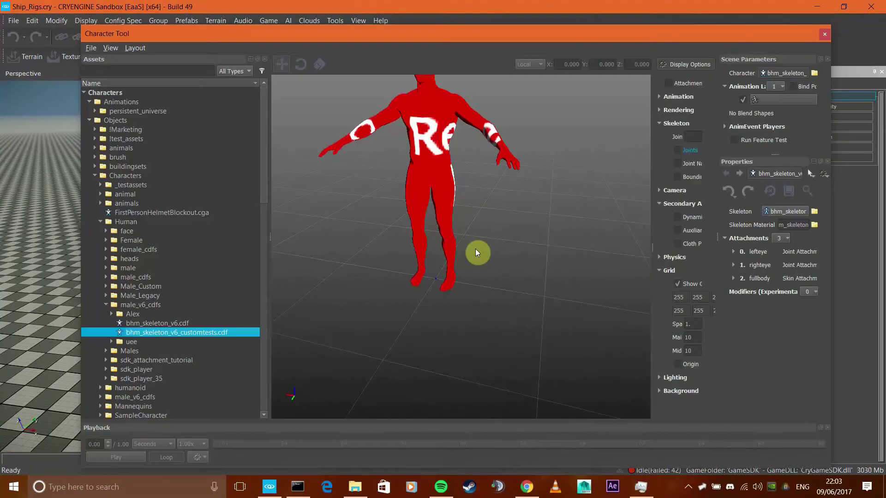
right_drag(474, 284, 474, 288)
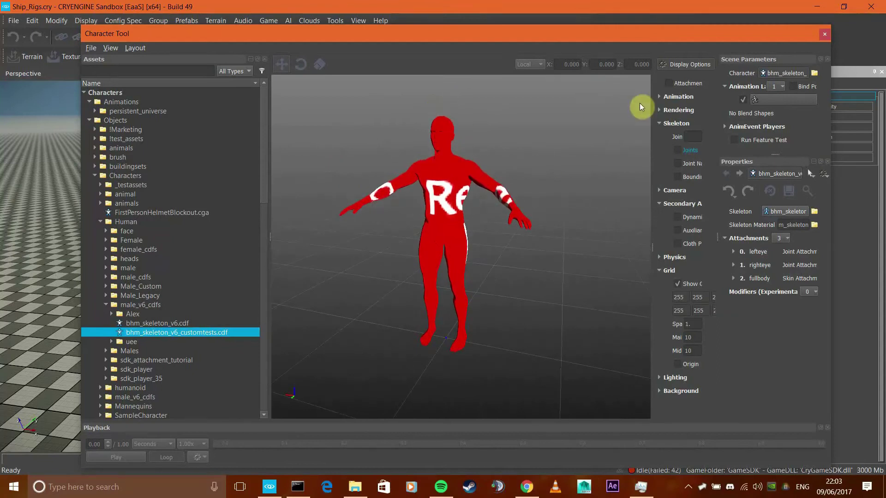
Show the skeleton joints on the character, inspect them up close on the upper body, and hide them again
click(677, 150)
right_drag(513, 218, 513, 217)
scroll(514, 216, up, 3)
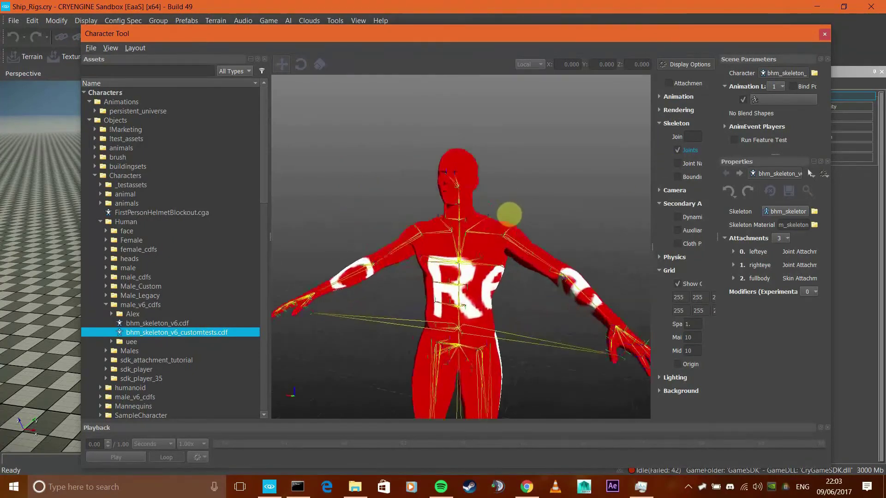
click(678, 150)
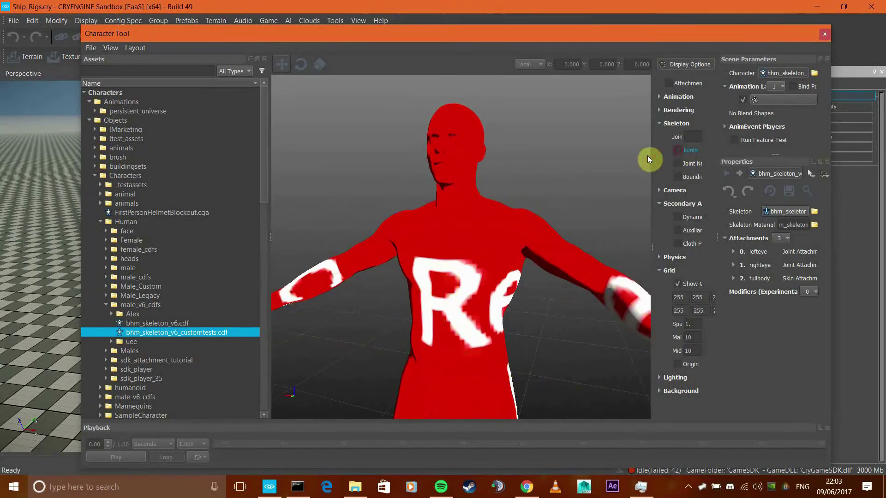
Expand the custom/sccu/sar/bankright folder in the character's Animations assets
scroll(236, 277, down, 15)
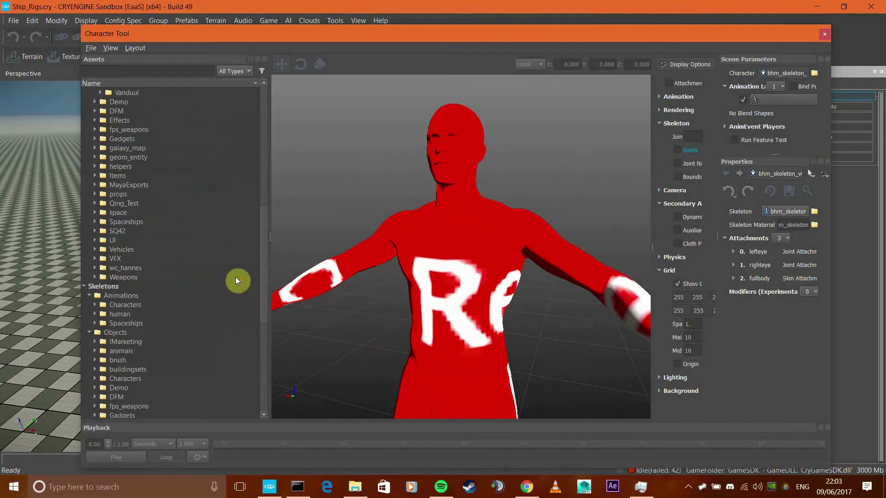
scroll(235, 277, down, 6)
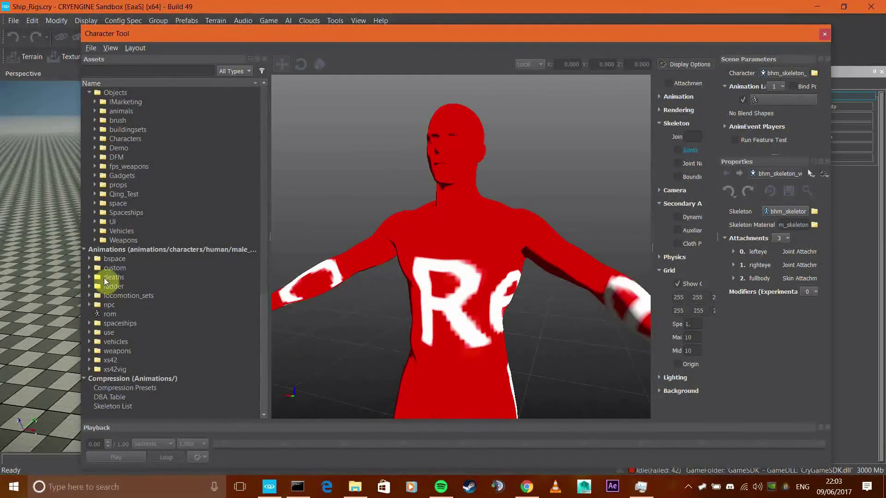
click(89, 267)
click(94, 277)
click(102, 286)
click(106, 294)
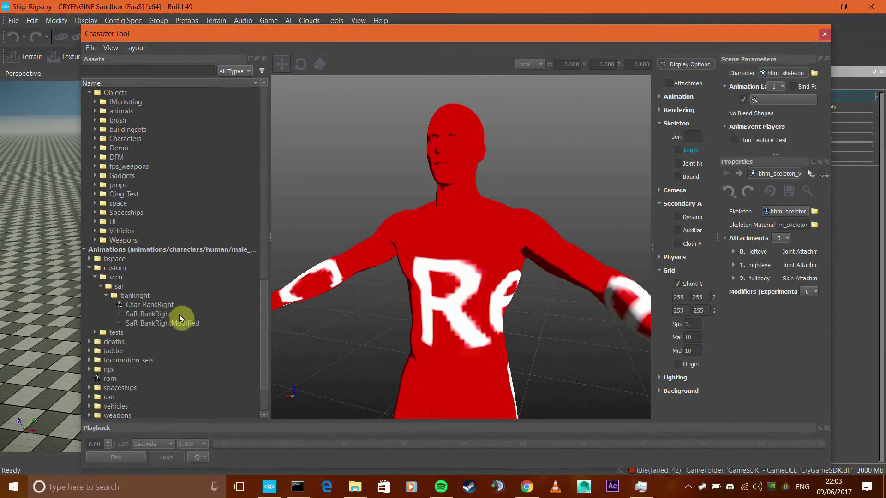
Select the SaR_BankRightModified animation and import it for the character
drag(365, 272, 322, 272)
click(162, 323)
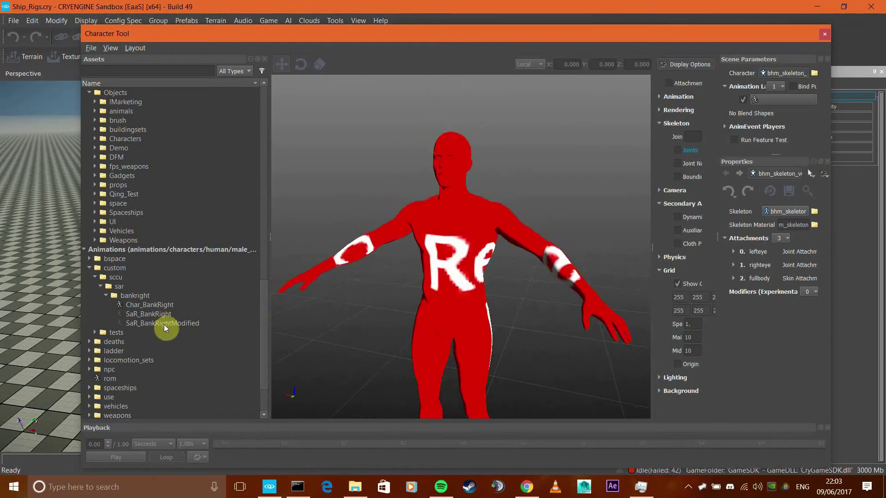
click(164, 324)
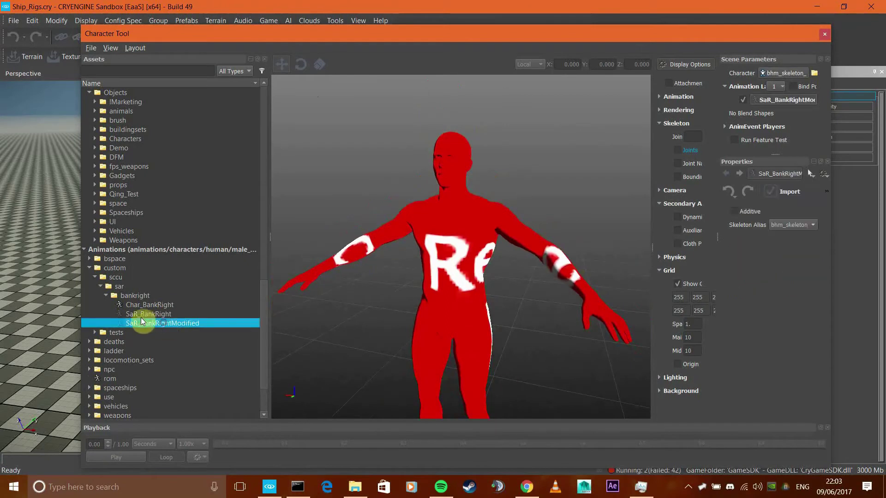
click(770, 194)
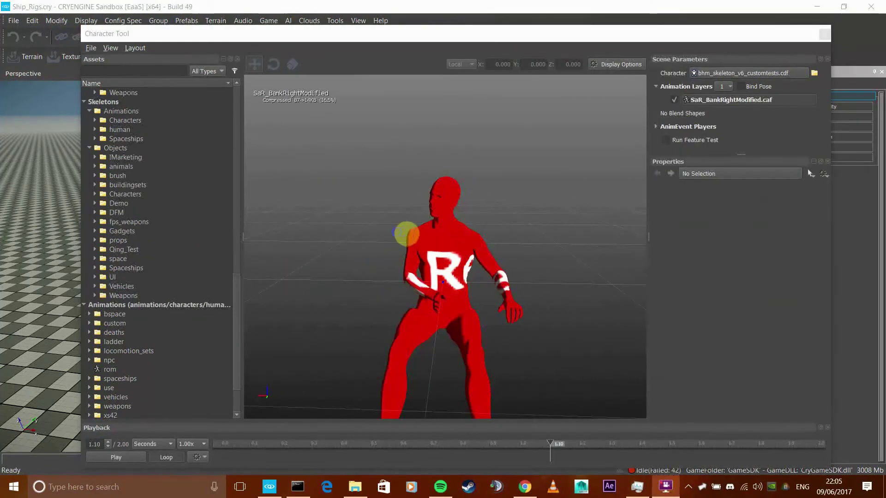
Expand the character's custom animations down to sccu/sar/bankright to list the bank-right clips again
click(399, 234)
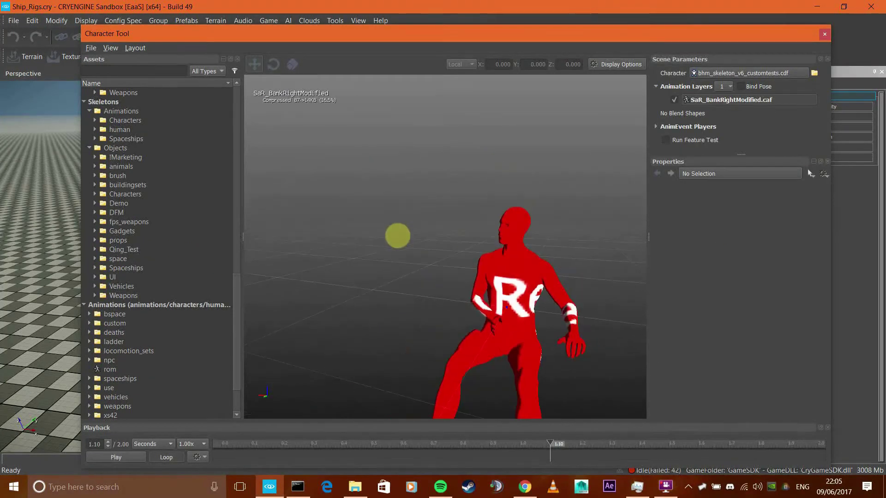
scroll(148, 290, down, 2)
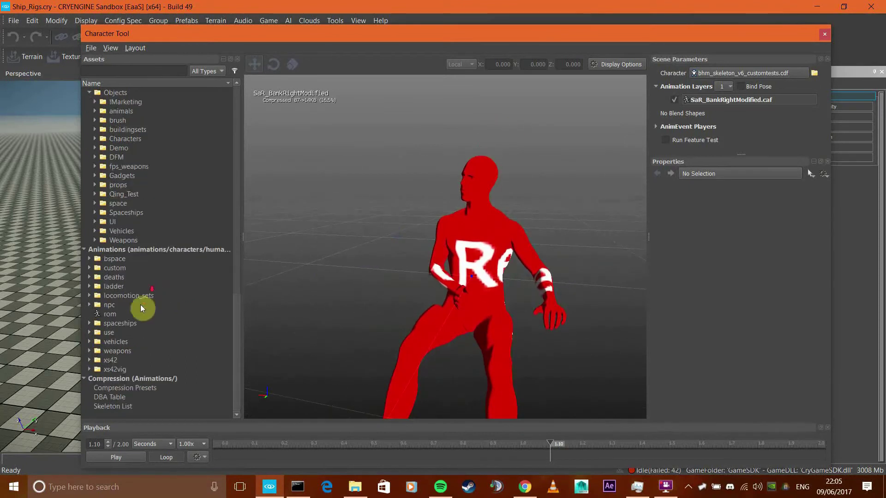
click(89, 268)
click(94, 278)
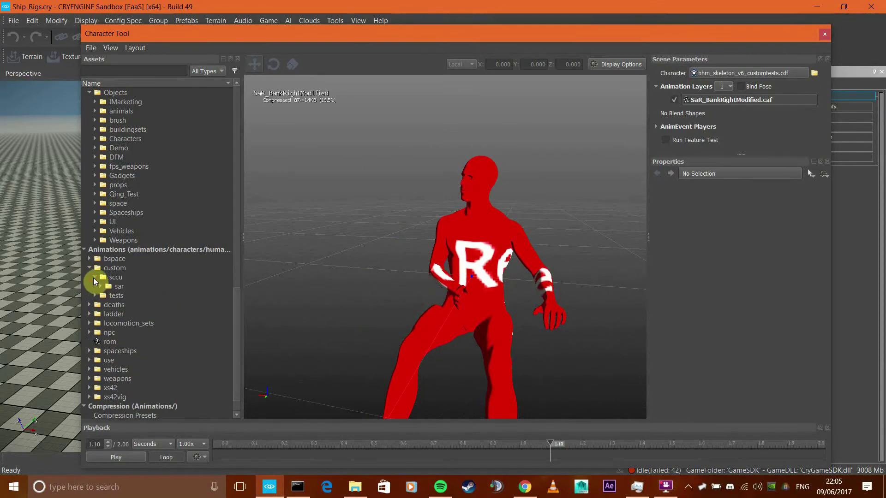
click(104, 285)
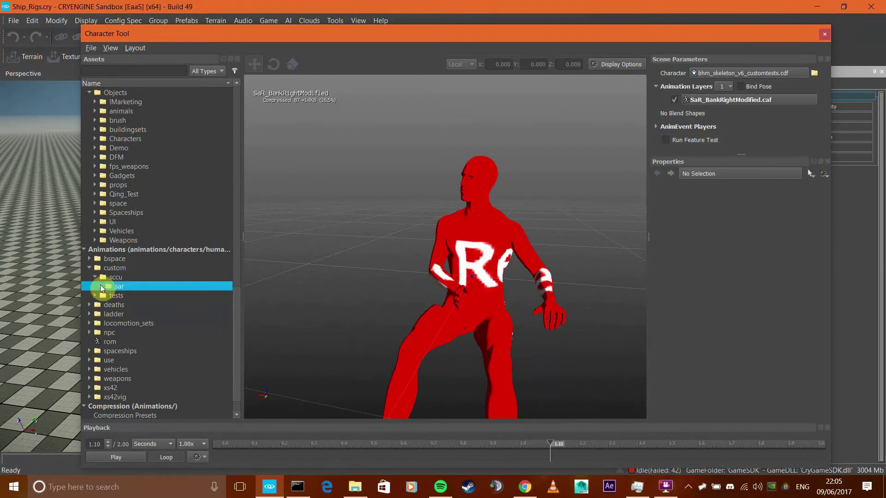
click(107, 295)
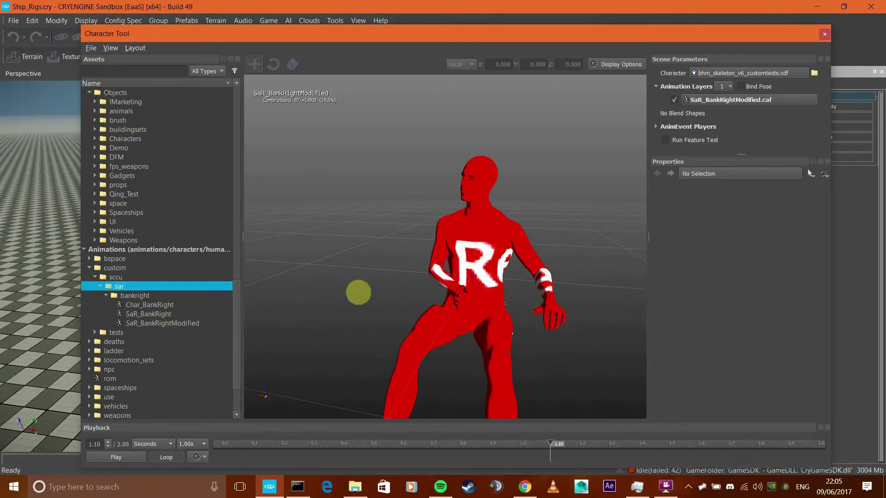
Play the SaR_BankRightModified animation on the character, pause it, and examine the pose
click(104, 458)
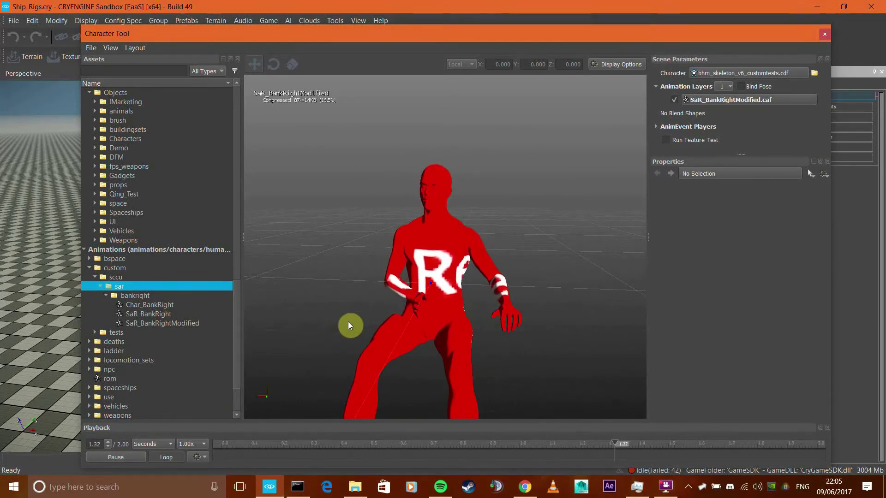
click(117, 461)
scroll(393, 319, up, 5)
scroll(400, 322, down, 5)
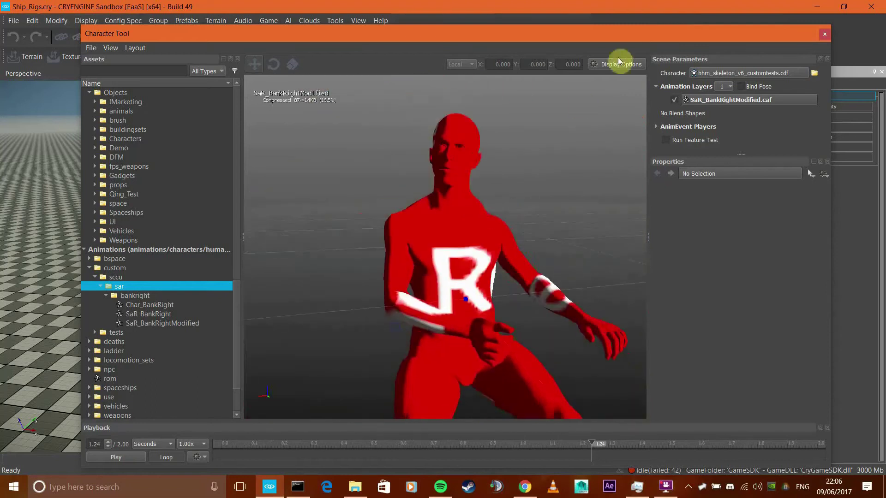
Turn on the skeleton joints display for the character and close the display options
click(622, 65)
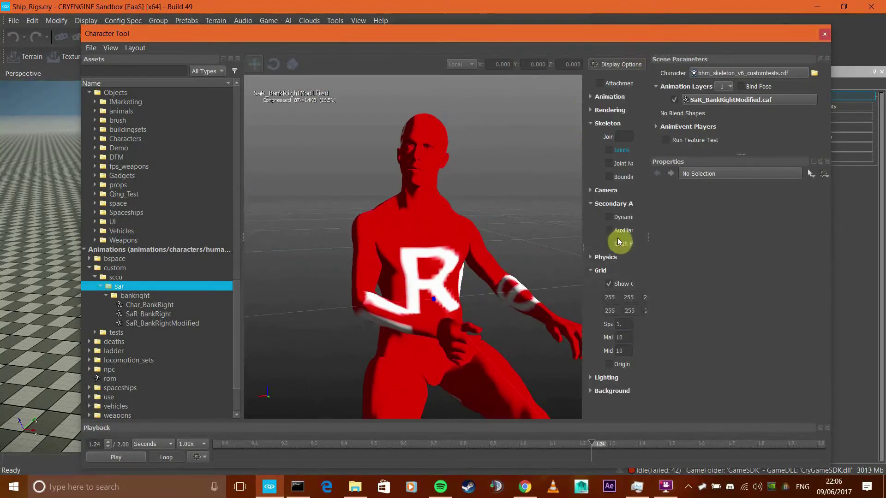
click(610, 150)
click(621, 63)
Examine the posed character's head, eye, neck and shoulder joints from close up and from several angles
drag(452, 188, 445, 193)
mouse_move(446, 194)
right_down()
mouse_move(451, 165)
mouse_move(447, 189)
right_up()
scroll(446, 187, up, 10)
scroll(447, 187, down, 10)
scroll(447, 189, up, 8)
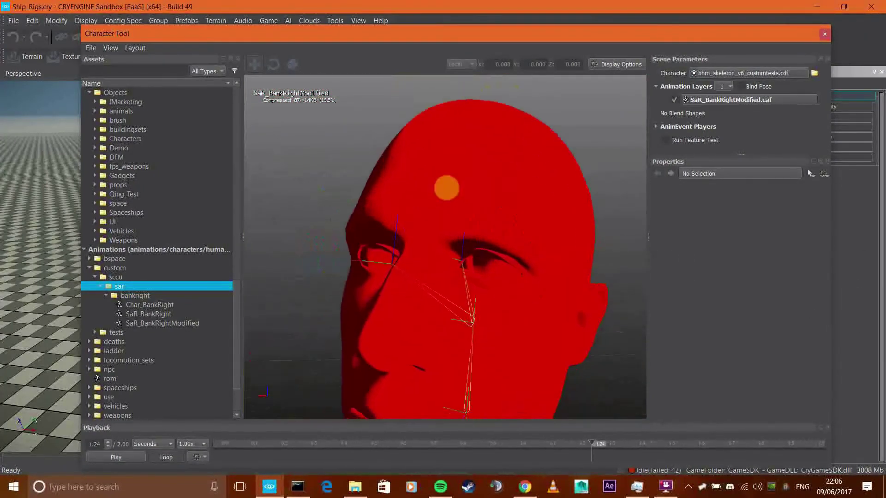
scroll(448, 187, down, 8)
scroll(446, 188, up, 5)
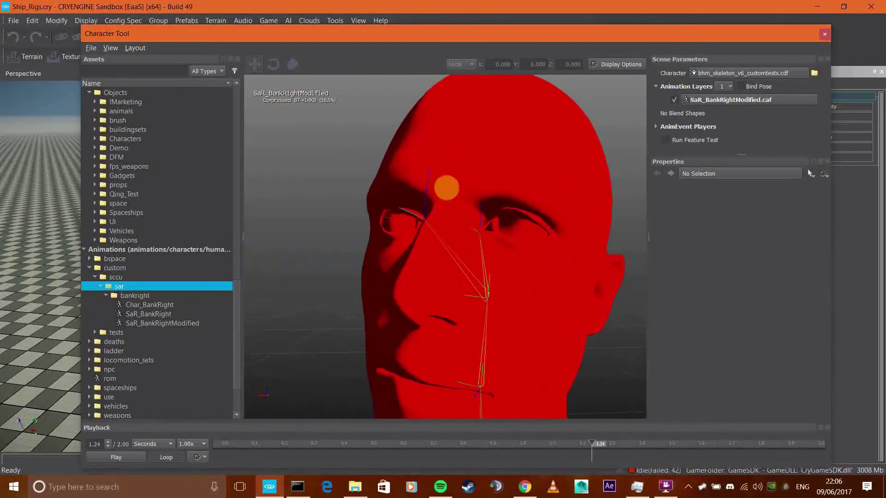
scroll(449, 188, down, 5)
scroll(447, 188, up, 5)
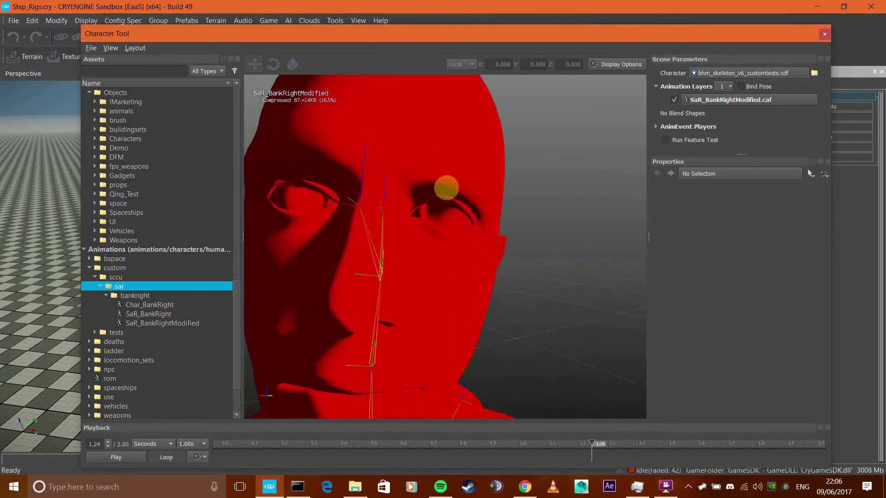
right_drag(447, 188, 447, 188)
scroll(446, 187, down, 6)
scroll(447, 188, up, 3)
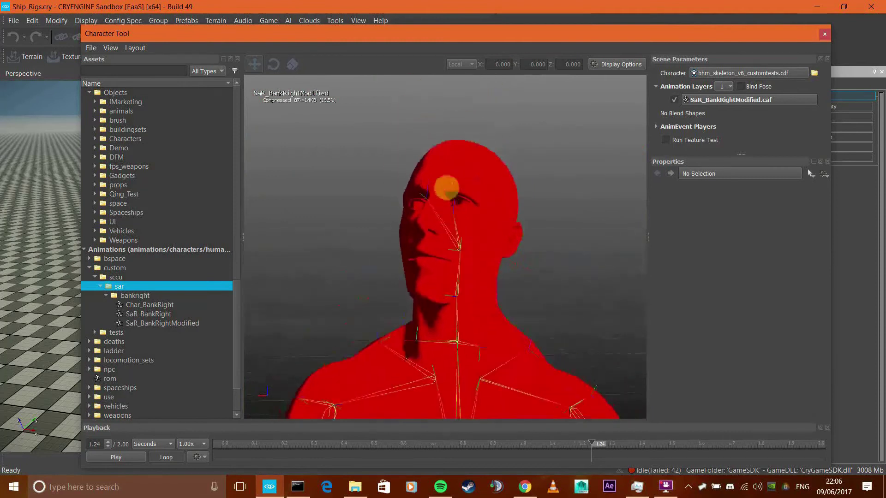
scroll(446, 188, down, 4)
scroll(449, 188, up, 4)
scroll(447, 187, down, 3)
scroll(447, 186, up, 3)
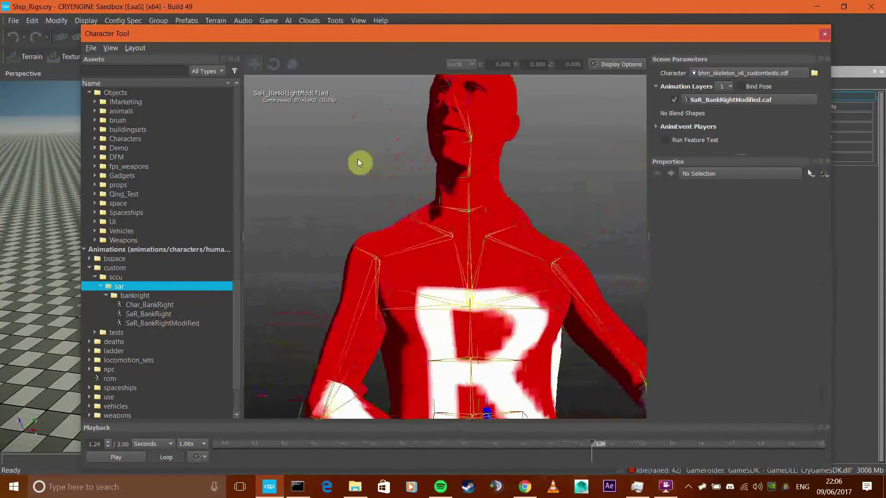
Expand the Alex and Delayed folders under male_v6_cdfs and load the uee_light_m_outfit_cinematic.cdf character
click(157, 217)
scroll(132, 210, up, 1)
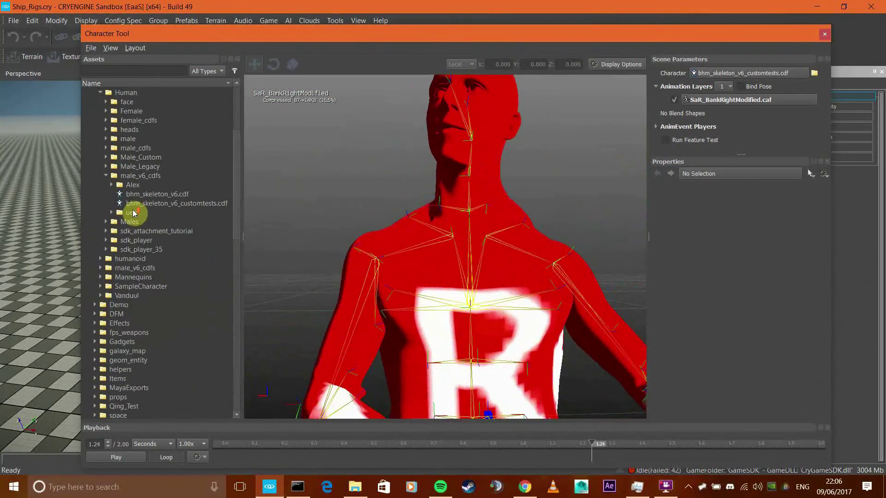
click(112, 184)
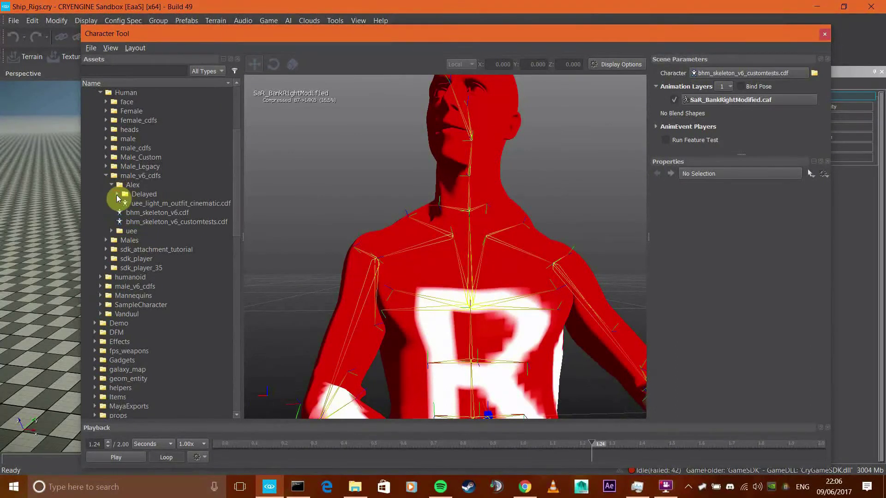
click(118, 194)
click(145, 222)
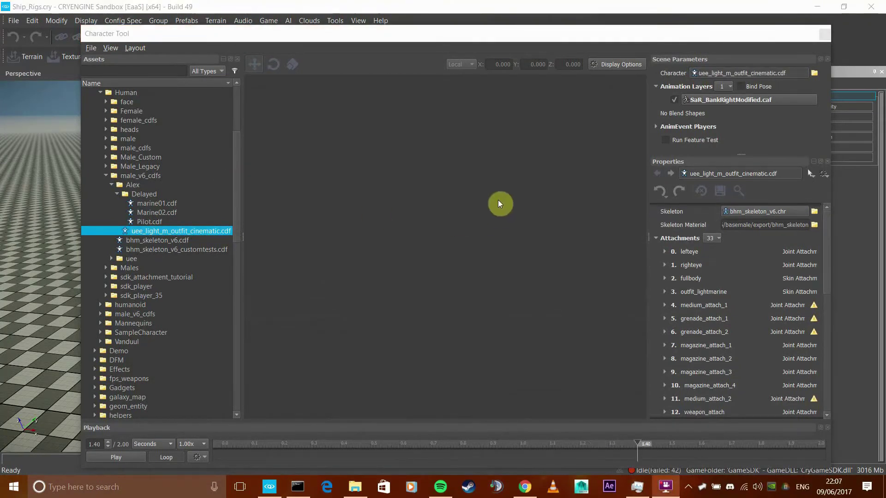
Scrub through SaR_BankRightModified on the outfitted character and inspect the armour, arms and hands
right_drag(498, 201, 499, 199)
drag(224, 444, 295, 448)
drag(395, 447, 574, 448)
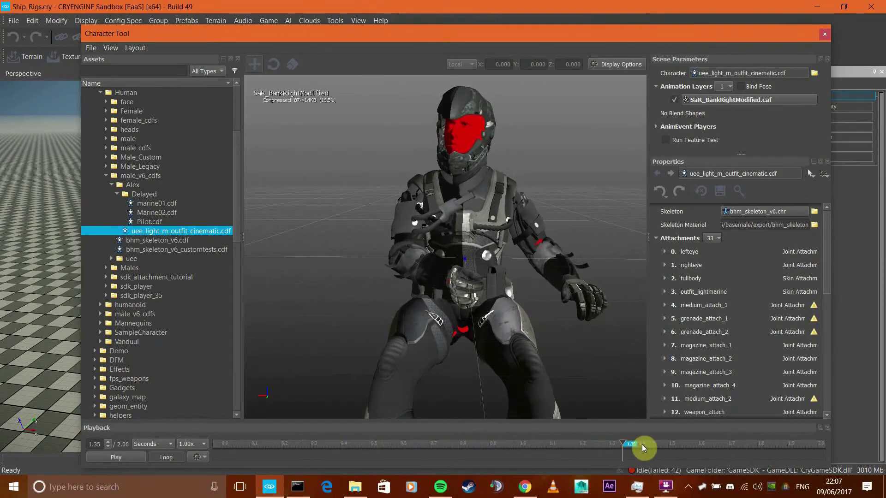
drag(701, 439, 511, 445)
mouse_move(458, 239)
right_down()
mouse_move(460, 206)
mouse_move(462, 227)
right_up()
key(w)
key(w)
key(s)
key(w)
scroll(462, 225, down, 6)
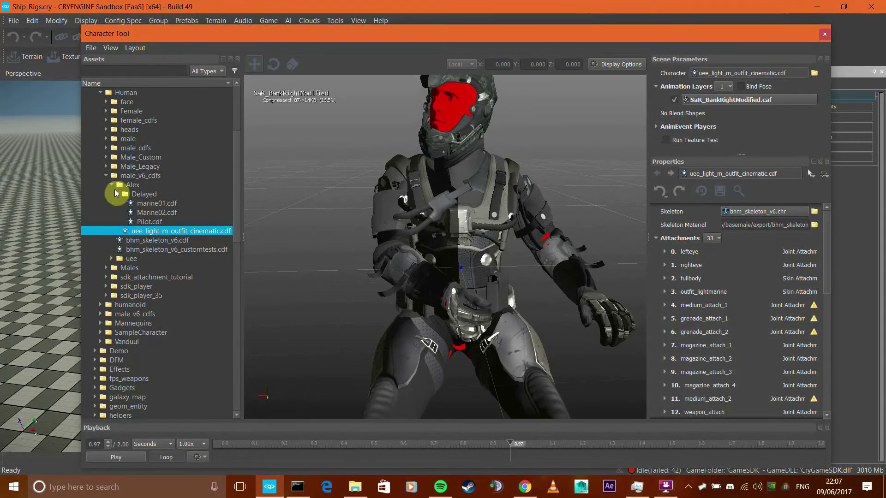
Load Marine02.cdf with the SaR_BankRightModified animation and inspect the marine's head and upper body
click(144, 215)
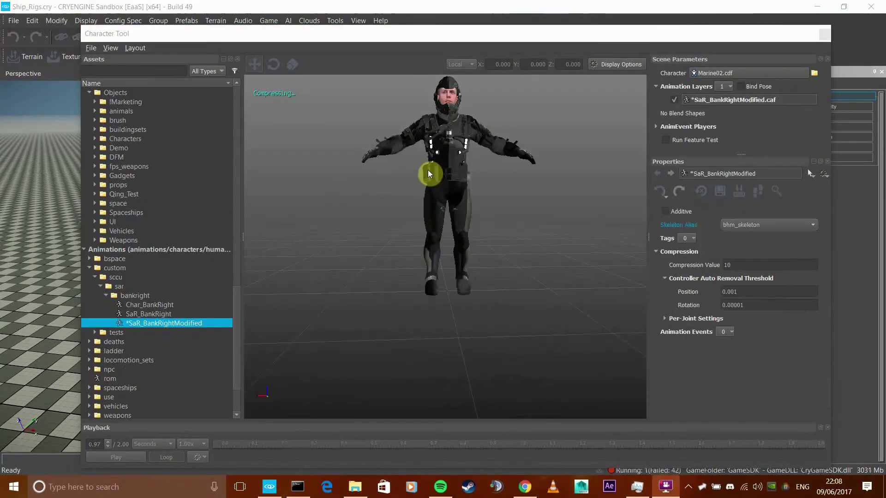
right_drag(442, 229, 445, 247)
key(w)
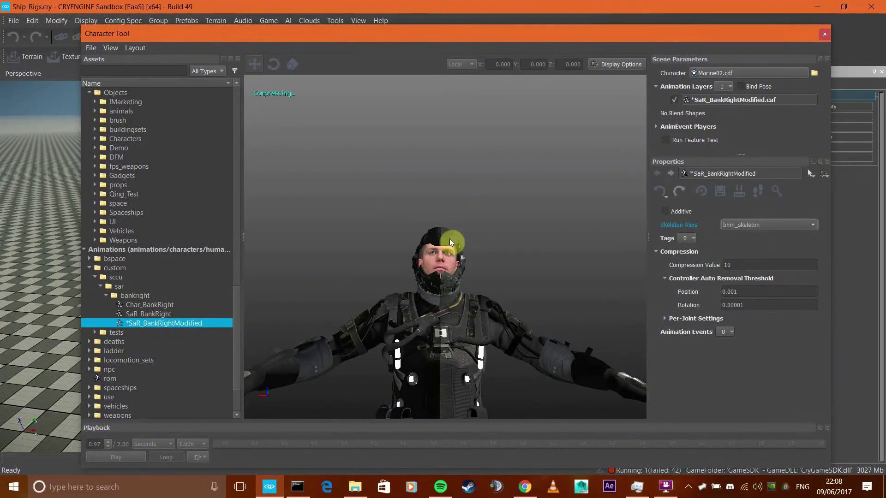
scroll(448, 247, up, 5)
scroll(447, 244, down, 2)
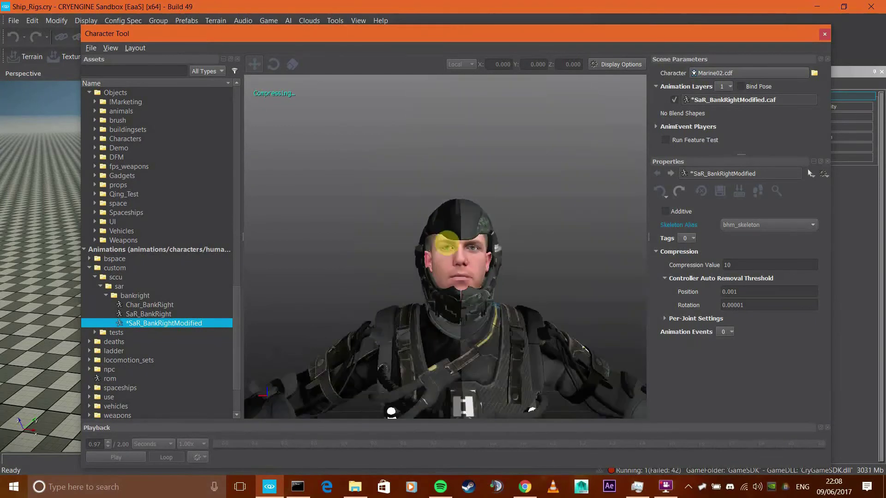
scroll(447, 243, up, 8)
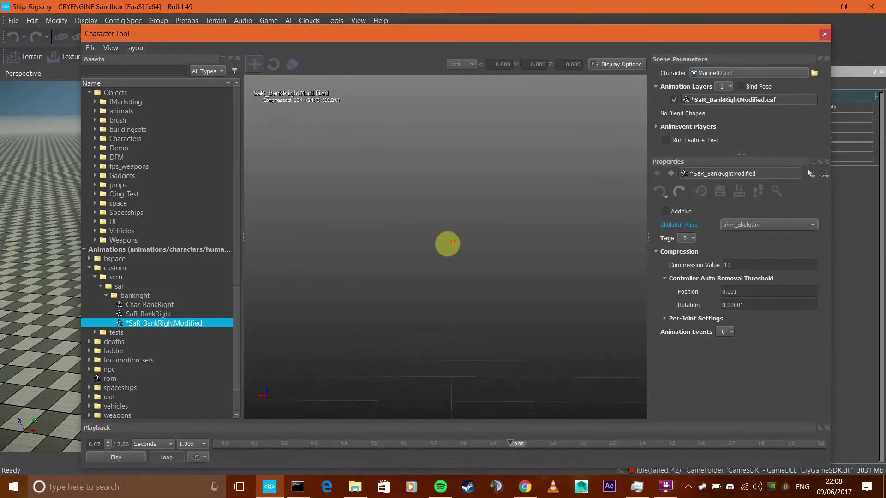
Play the bank-right animation on the marine and examine the body, arms and chest gear up close
scroll(440, 248, down, 6)
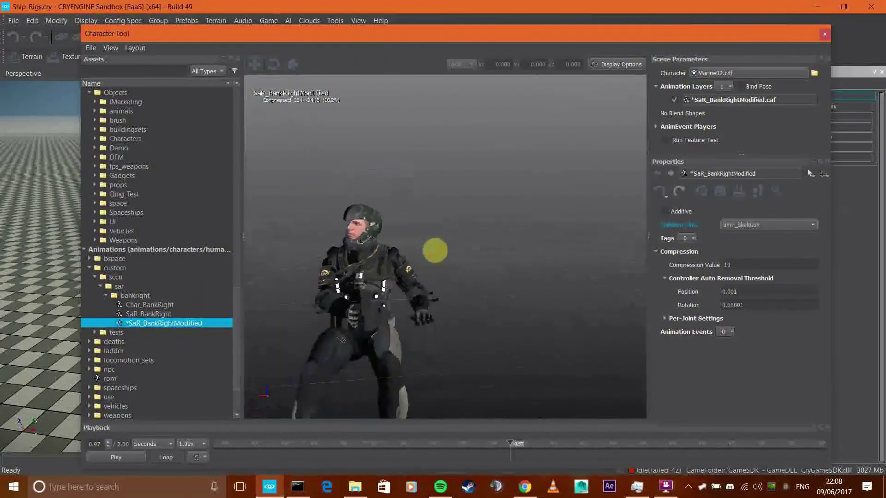
scroll(435, 250, up, 6)
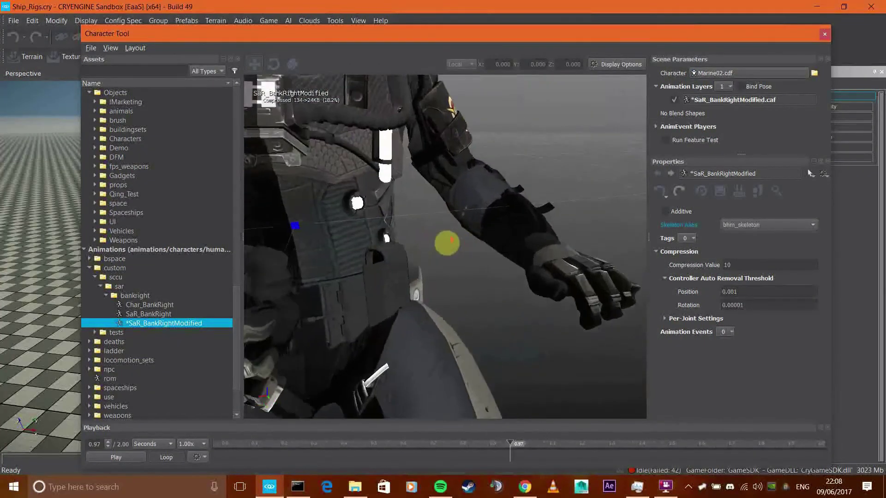
scroll(446, 242, down, 6)
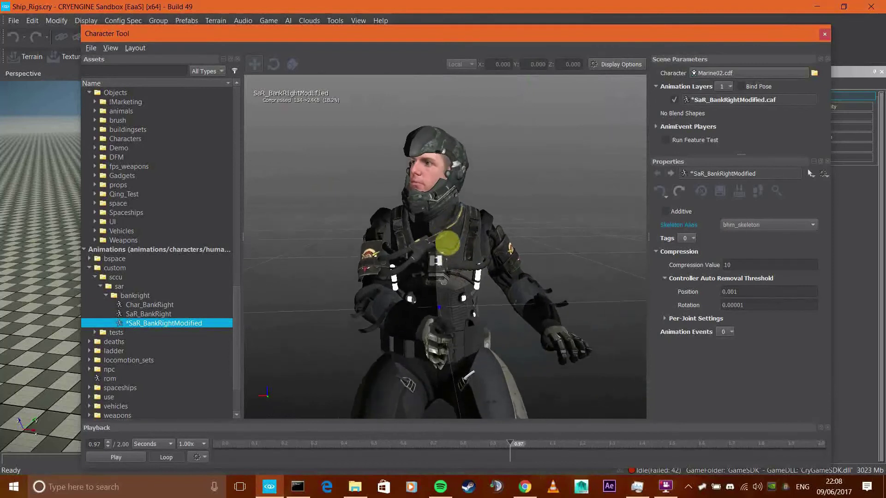
middle_drag(429, 271, 425, 255)
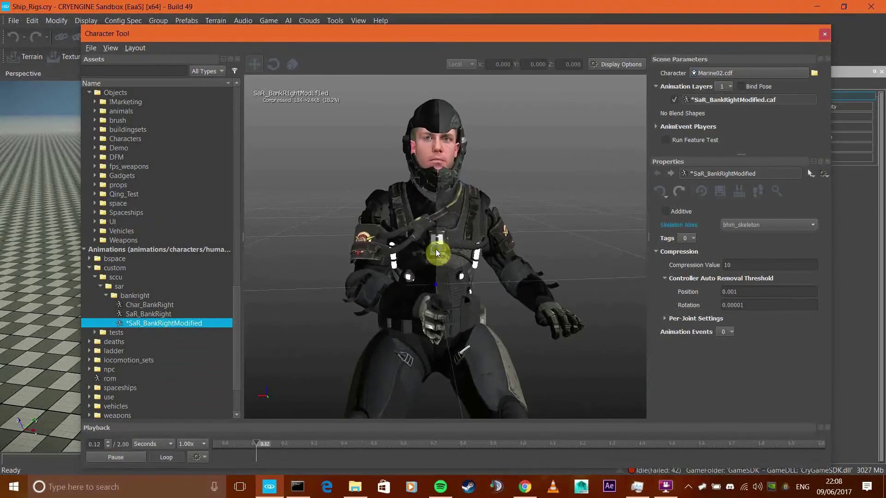
scroll(432, 251, up, 6)
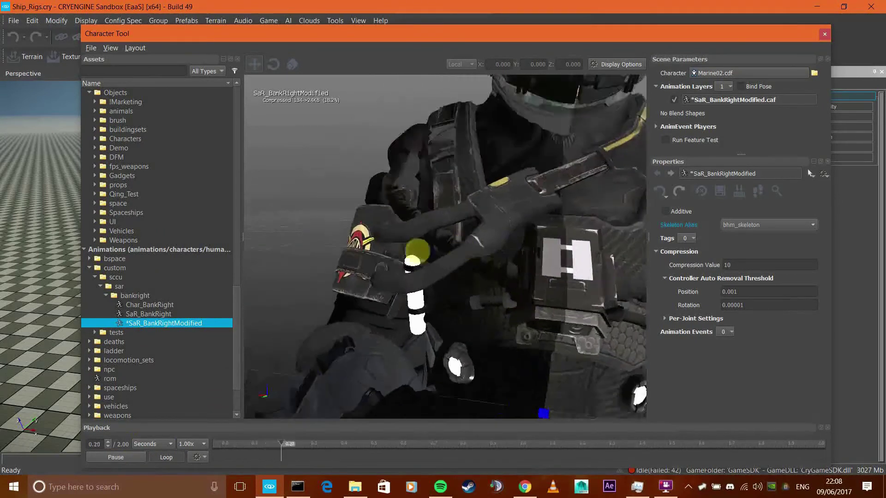
Inspect the marine's upper body, face and helmet up close while SaR_BankRightModified plays
scroll(435, 249, up, 4)
scroll(435, 250, down, 8)
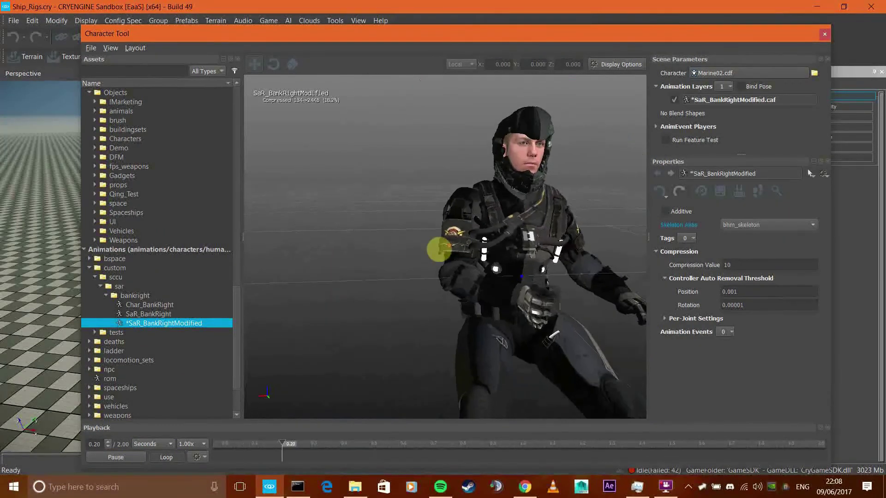
middle_drag(469, 249, 427, 256)
scroll(436, 248, up, 4)
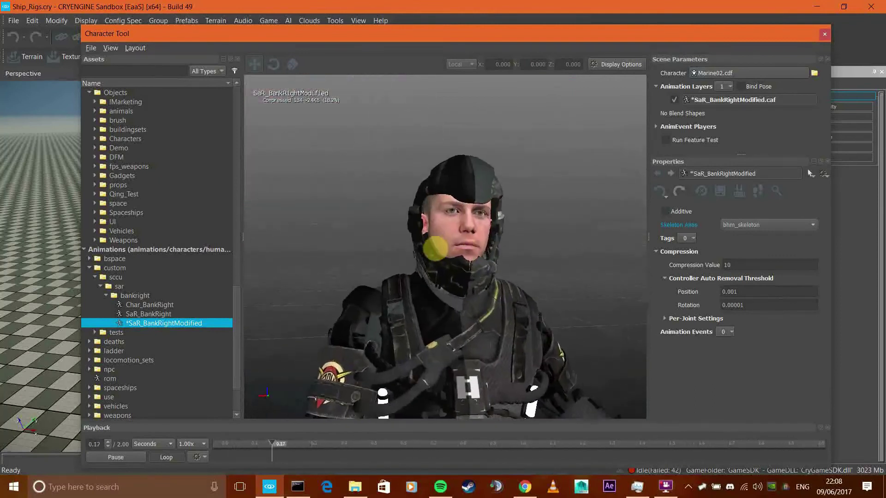
scroll(435, 247, up, 4)
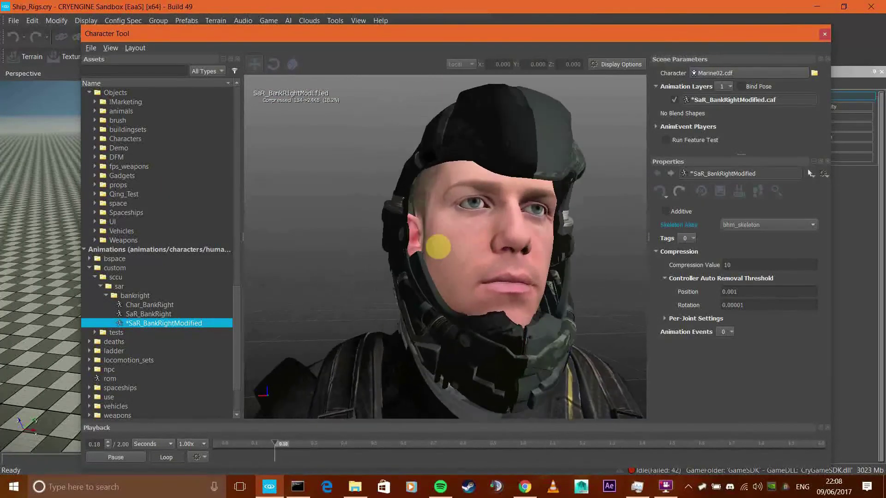
scroll(434, 248, up, 6)
scroll(434, 248, down, 6)
scroll(438, 248, up, 2)
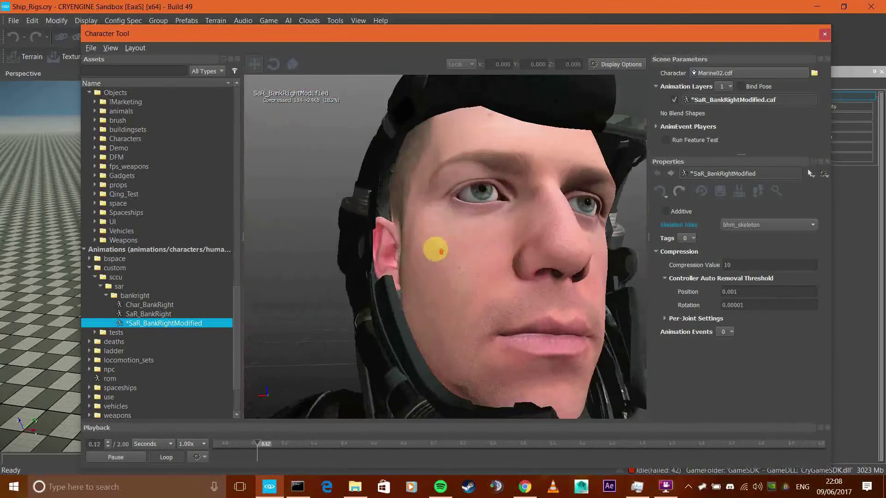
scroll(439, 249, up, 3)
scroll(438, 250, down, 8)
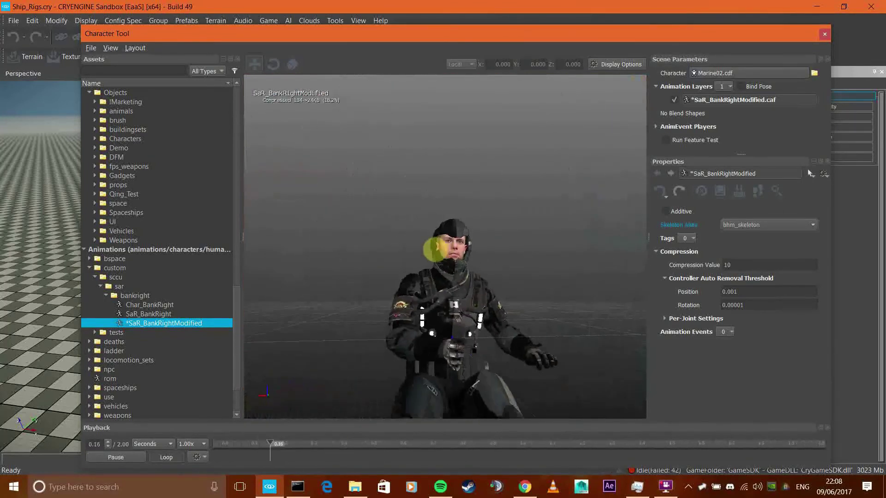
Examine the marine's arms, hands and thighs, along with the ear and inner side of the helmet, during playback
scroll(435, 250, up, 2)
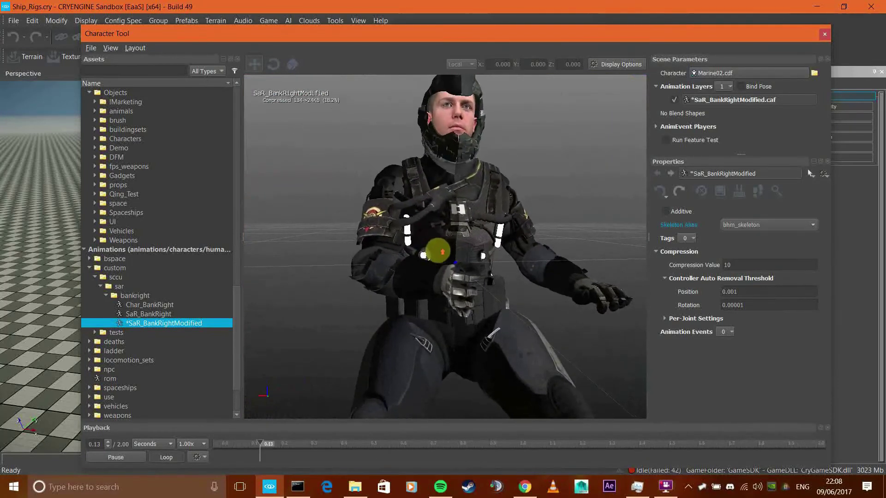
scroll(439, 252, up, 3)
scroll(436, 249, down, 4)
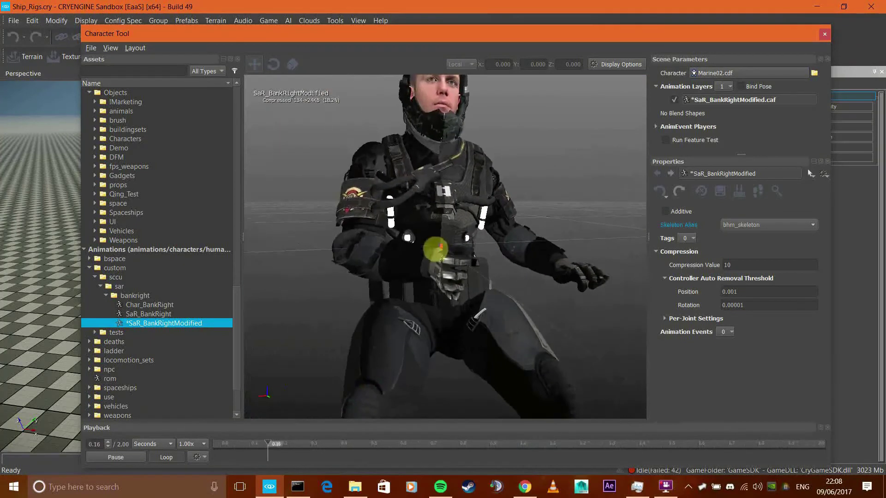
scroll(436, 249, up, 4)
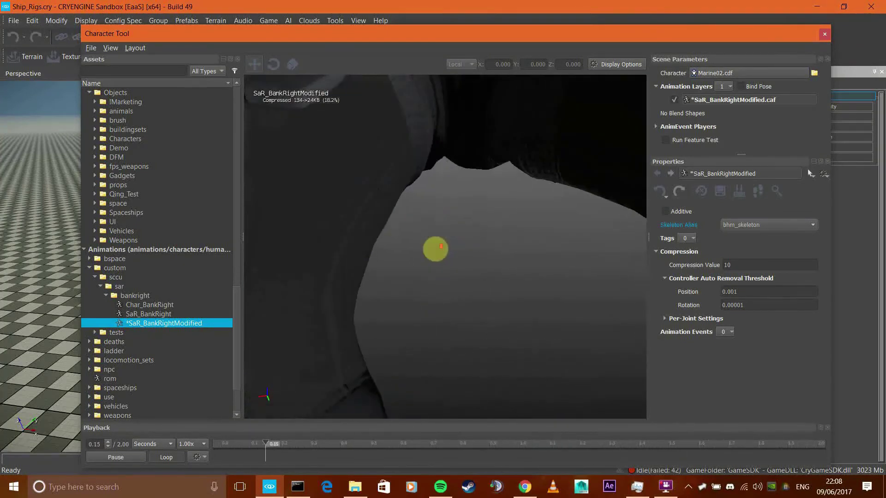
scroll(435, 250, down, 4)
scroll(435, 250, up, 4)
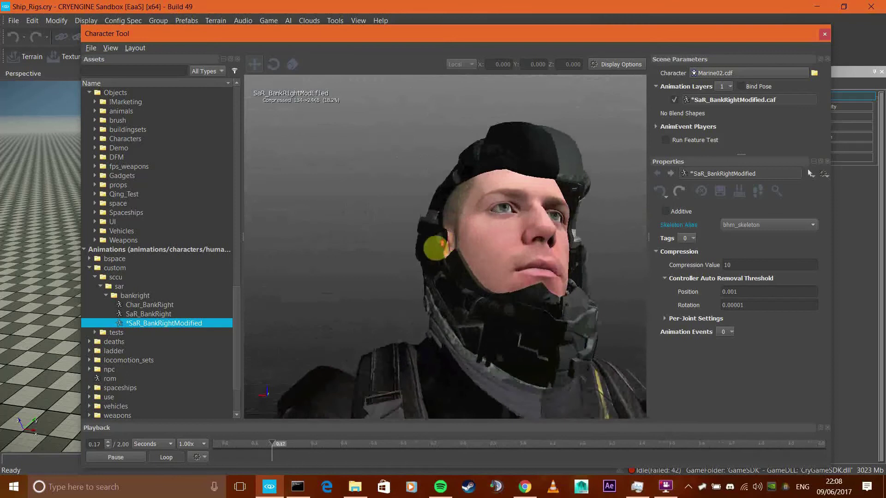
scroll(436, 248, up, 4)
scroll(435, 250, down, 1)
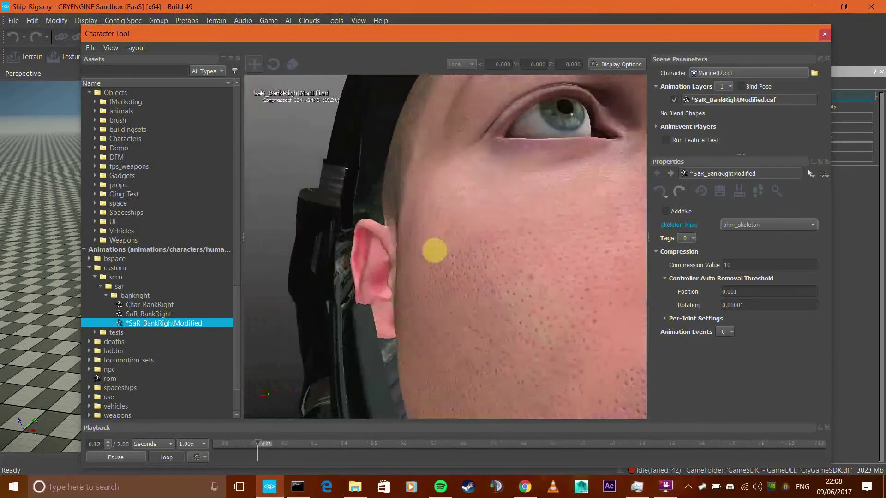
scroll(436, 249, down, 4)
scroll(436, 249, up, 5)
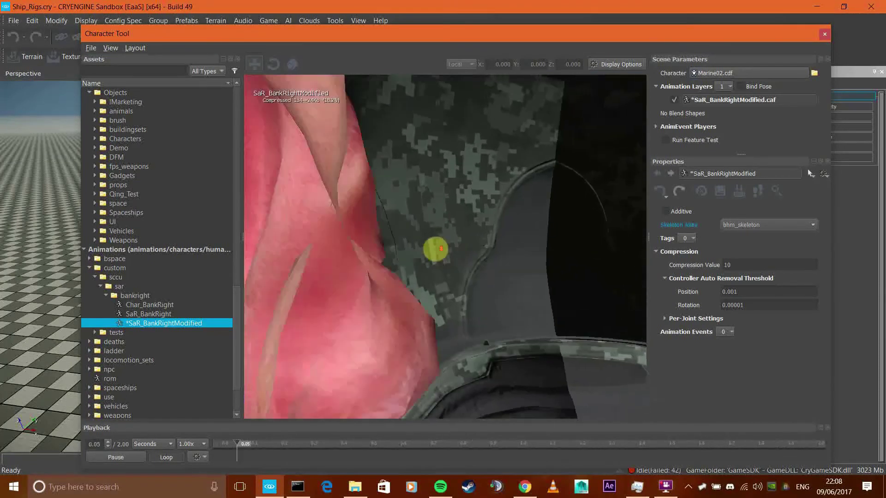
scroll(435, 249, down, 5)
Examine the marine's lower legs and boots during the bank-right animation, including the full seated pose
scroll(435, 249, up, 4)
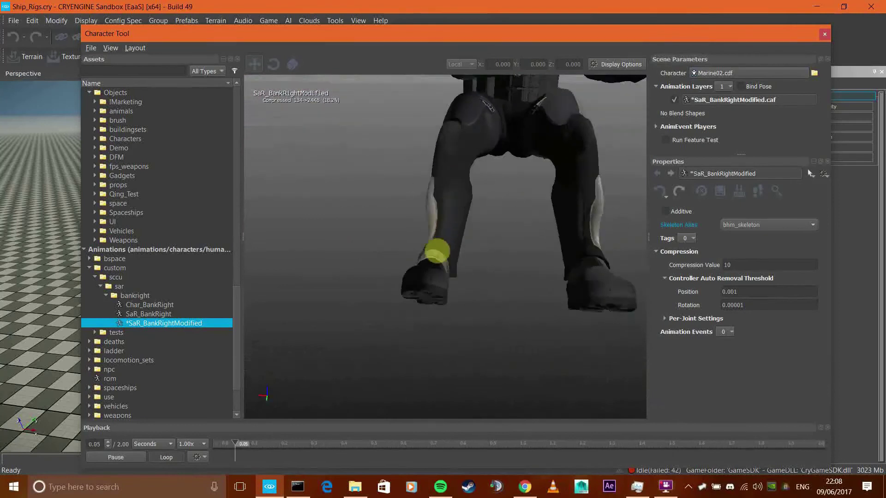
right_drag(435, 249, 436, 250)
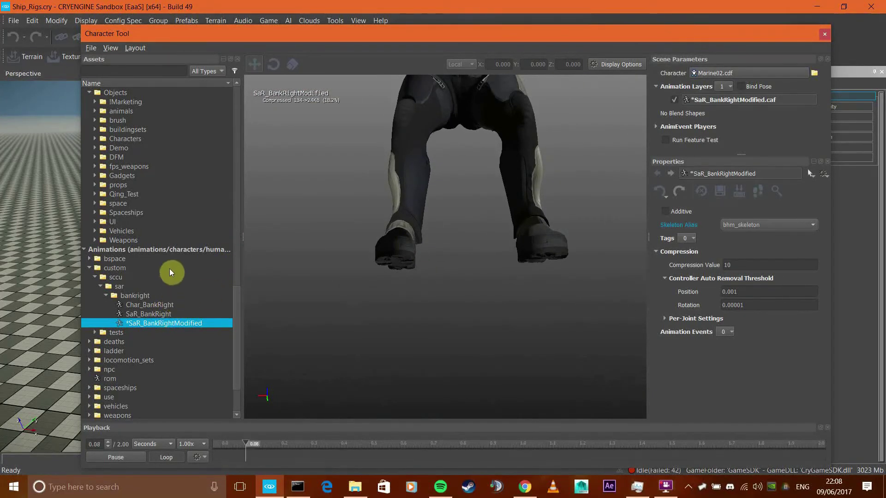
mouse_move(406, 272)
right_down()
mouse_move(404, 259)
mouse_move(404, 267)
right_up()
scroll(404, 267, up, 2)
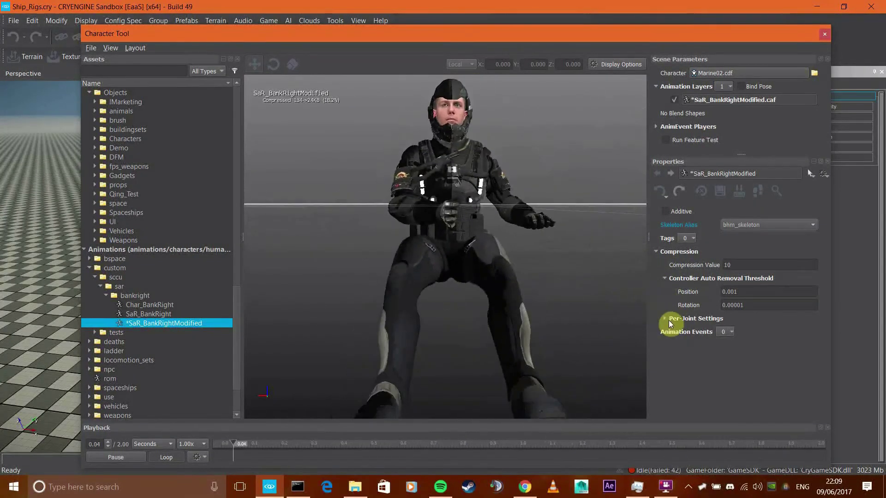
click(665, 319)
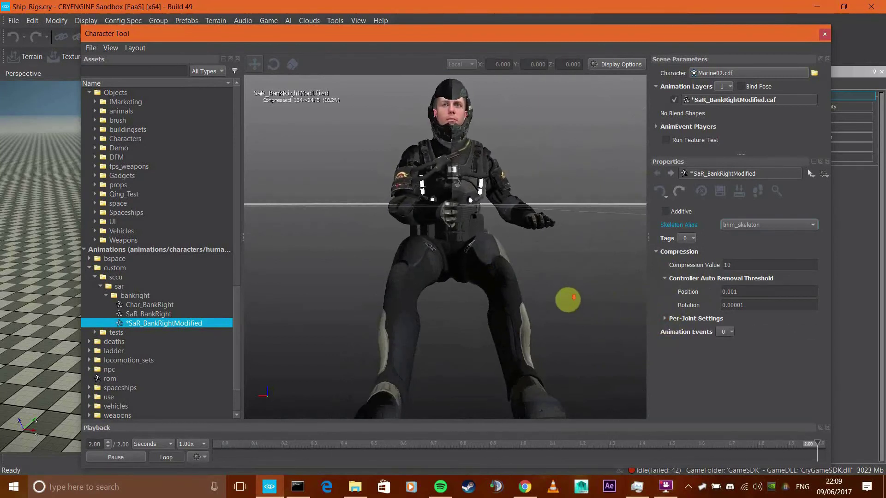
scroll(567, 301, down, 2)
scroll(567, 300, up, 10)
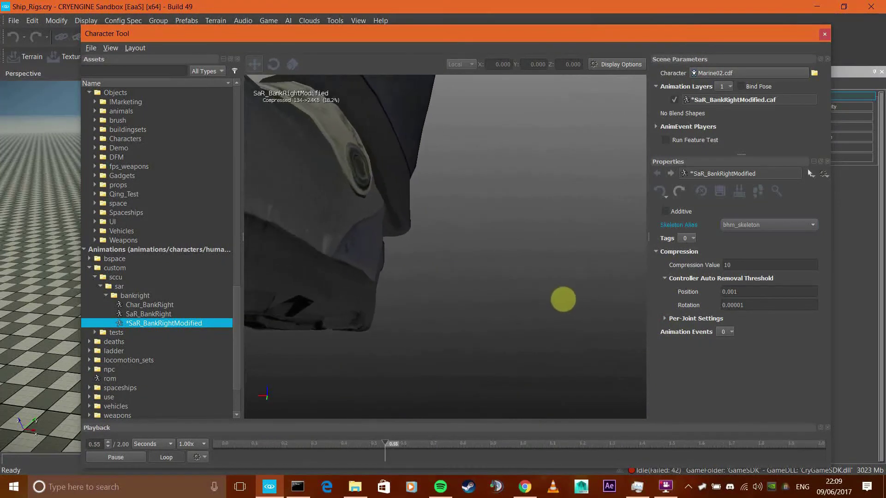
scroll(563, 300, down, 6)
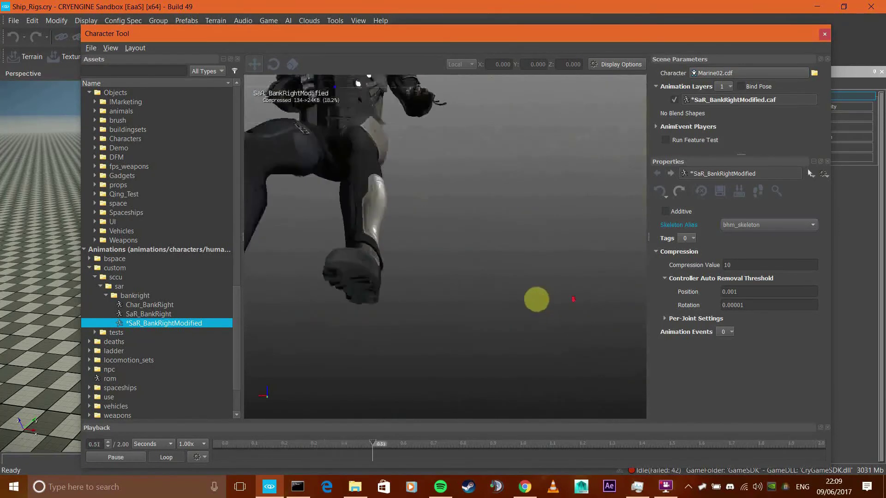
scroll(537, 300, down, 5)
scroll(532, 297, up, 8)
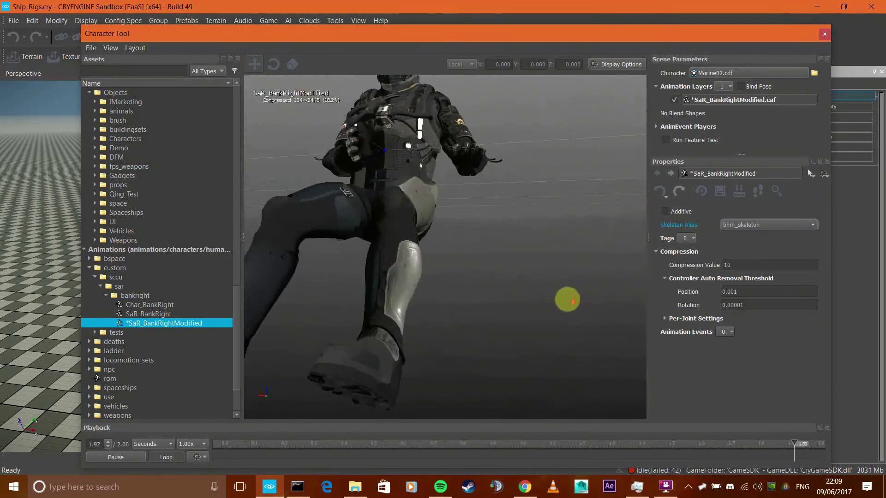
scroll(571, 300, down, 8)
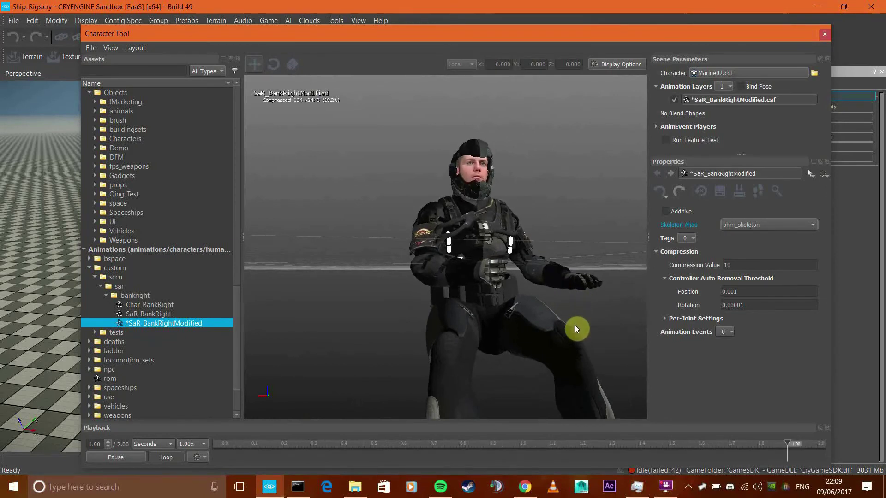
Inspect the marine's chest gear, eyes and helmet from the front and side as the animation plays
scroll(577, 327, up, 8)
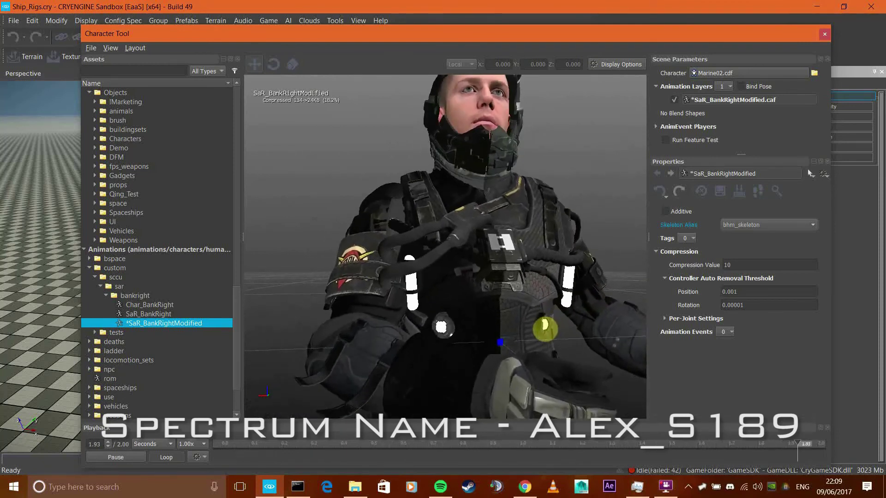
scroll(547, 330, up, 3)
scroll(550, 329, down, 5)
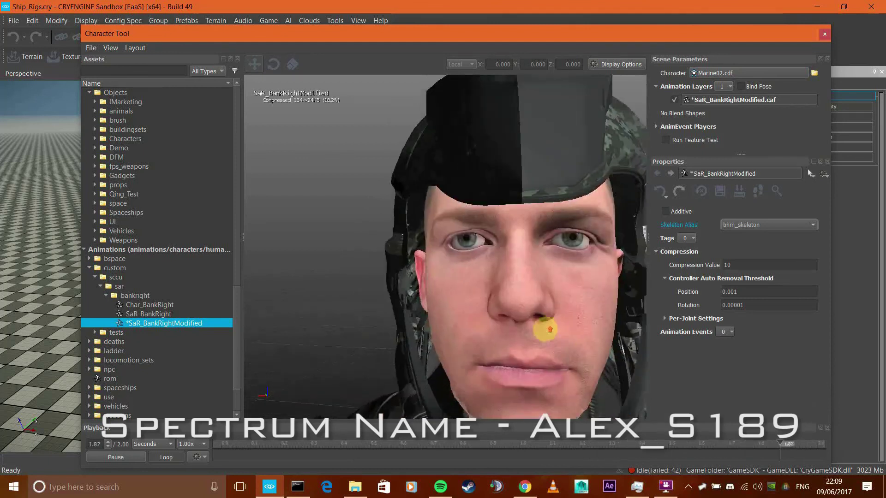
scroll(545, 330, up, 5)
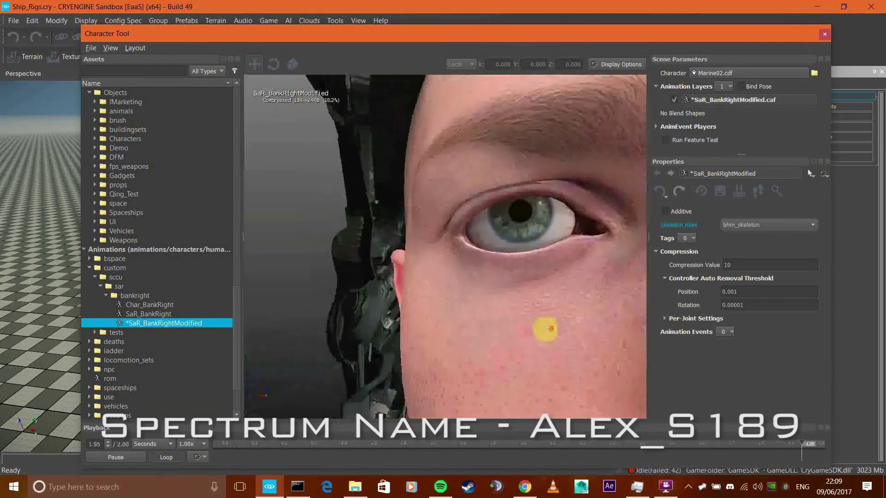
scroll(550, 327, down, 5)
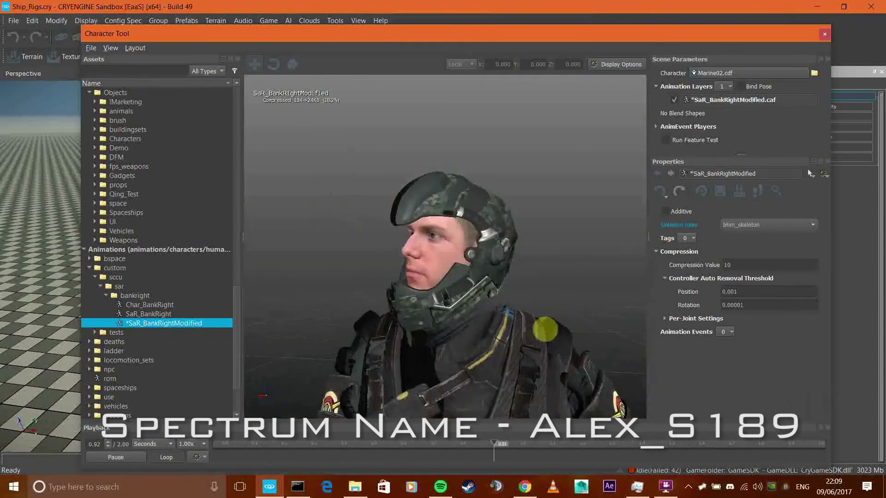
scroll(545, 331, down, 5)
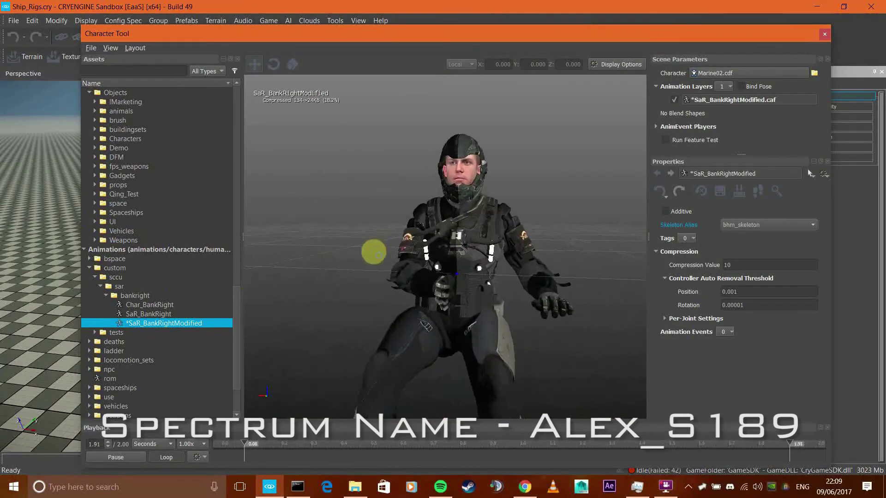
Browse the assets back to the character files in male_v6_cdfs/Alex/Delayed and view the marine's seated pose from the front
scroll(161, 277, up, 15)
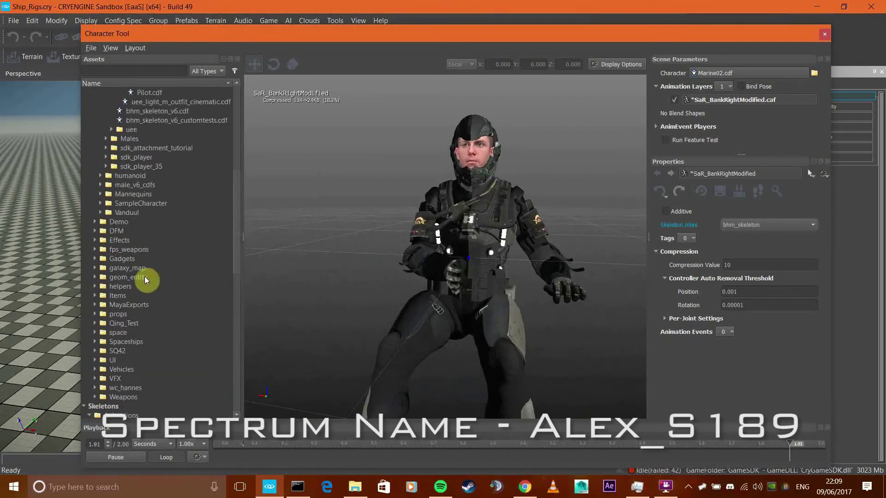
scroll(146, 280, up, 2)
mouse_move(270, 234)
right_down()
mouse_move(299, 242)
mouse_move(288, 236)
right_up()
key(w)
mouse_move(293, 238)
mouse_down()
mouse_move(235, 232)
mouse_move(308, 234)
mouse_move(299, 238)
mouse_up()
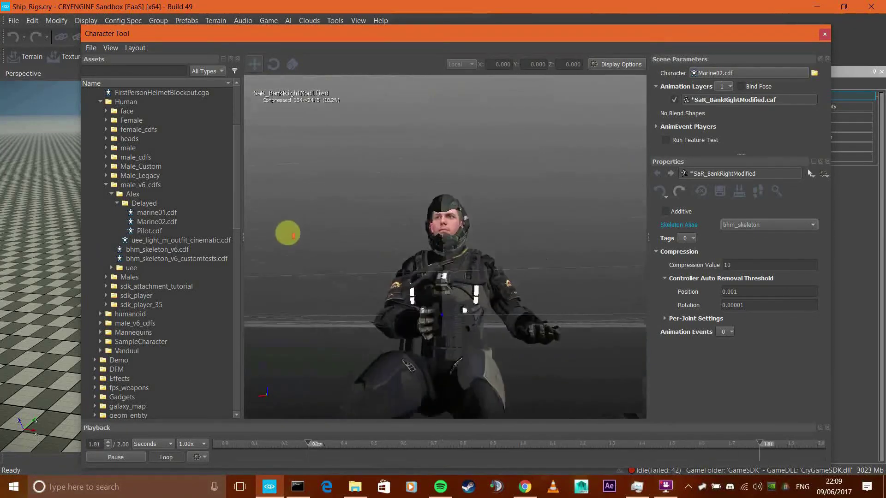